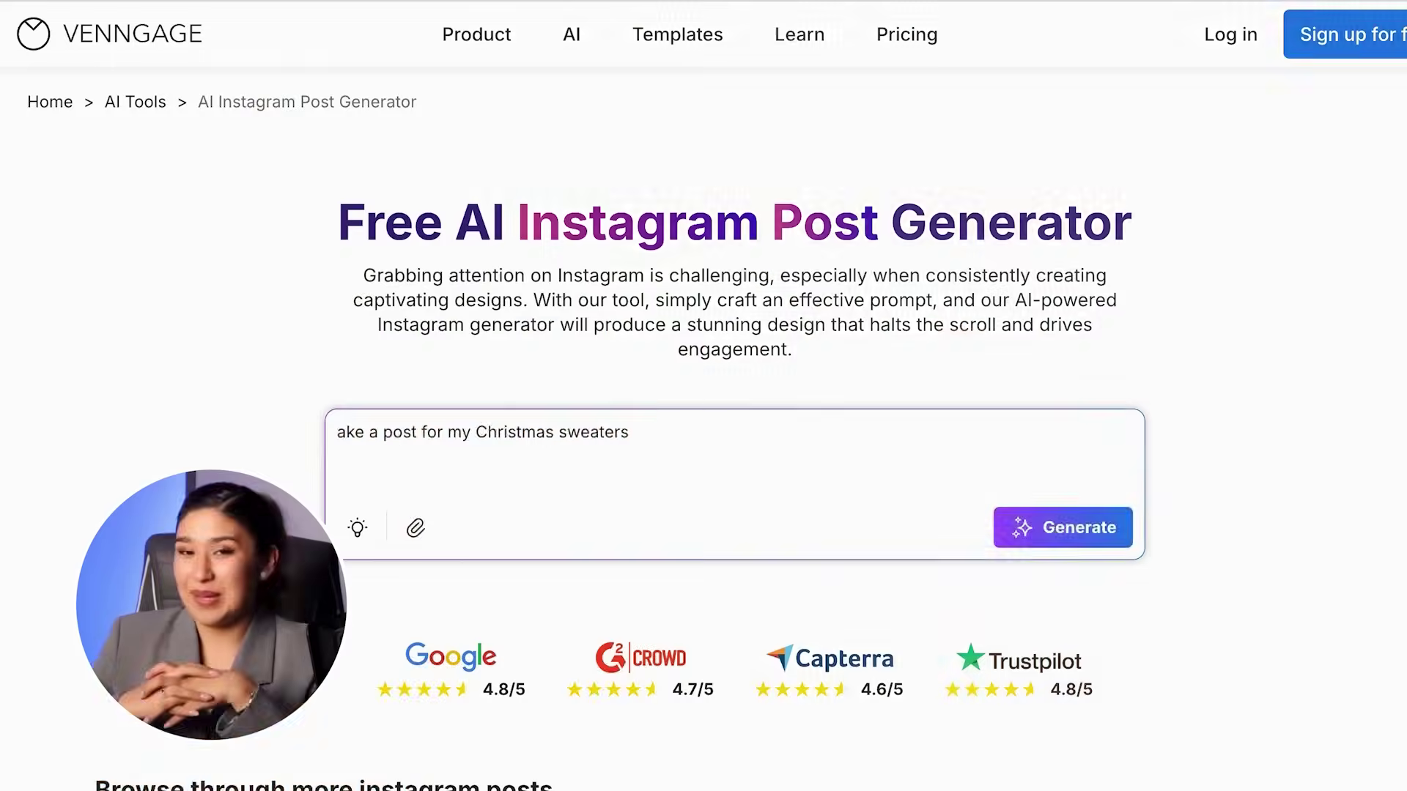
pyautogui.press('Return')
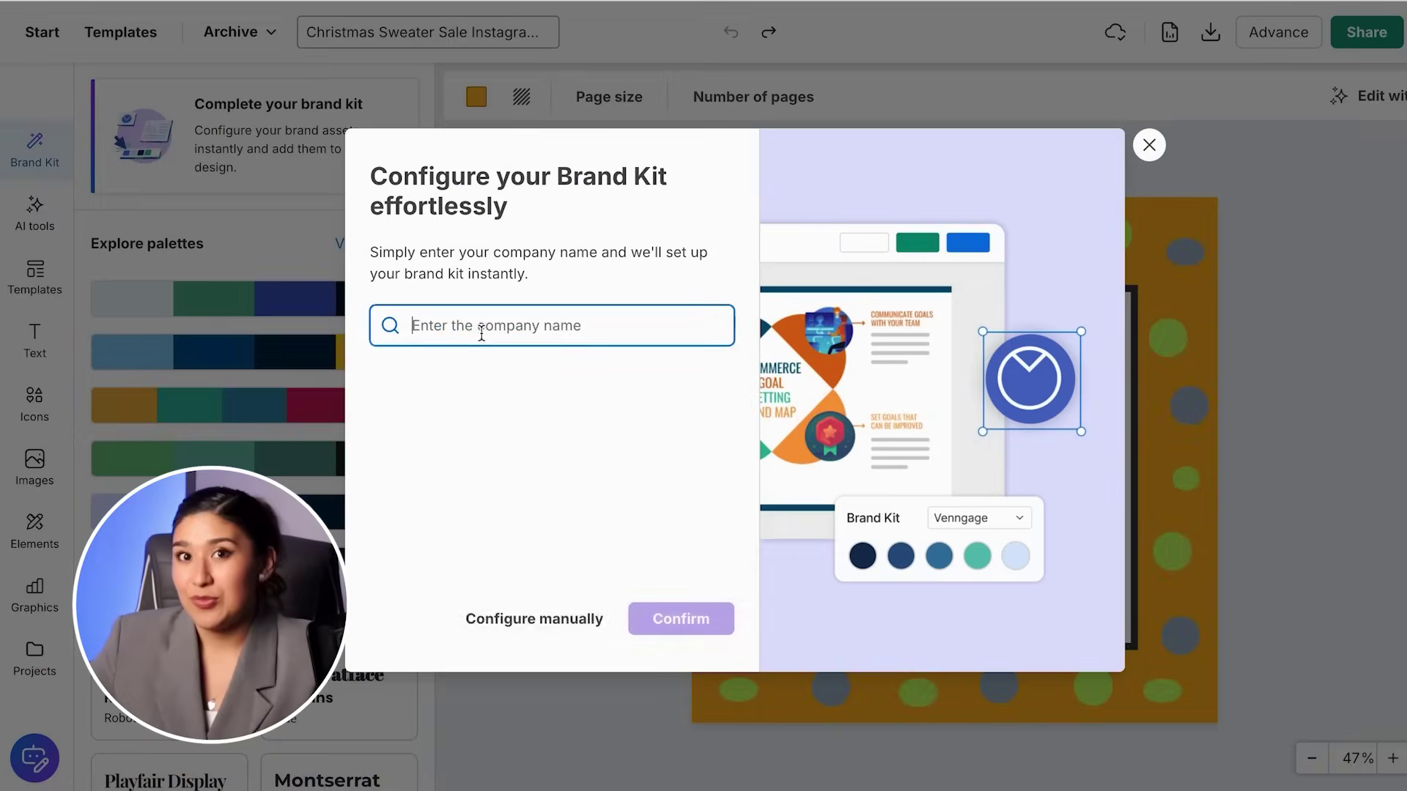
pyautogui.write('mi')
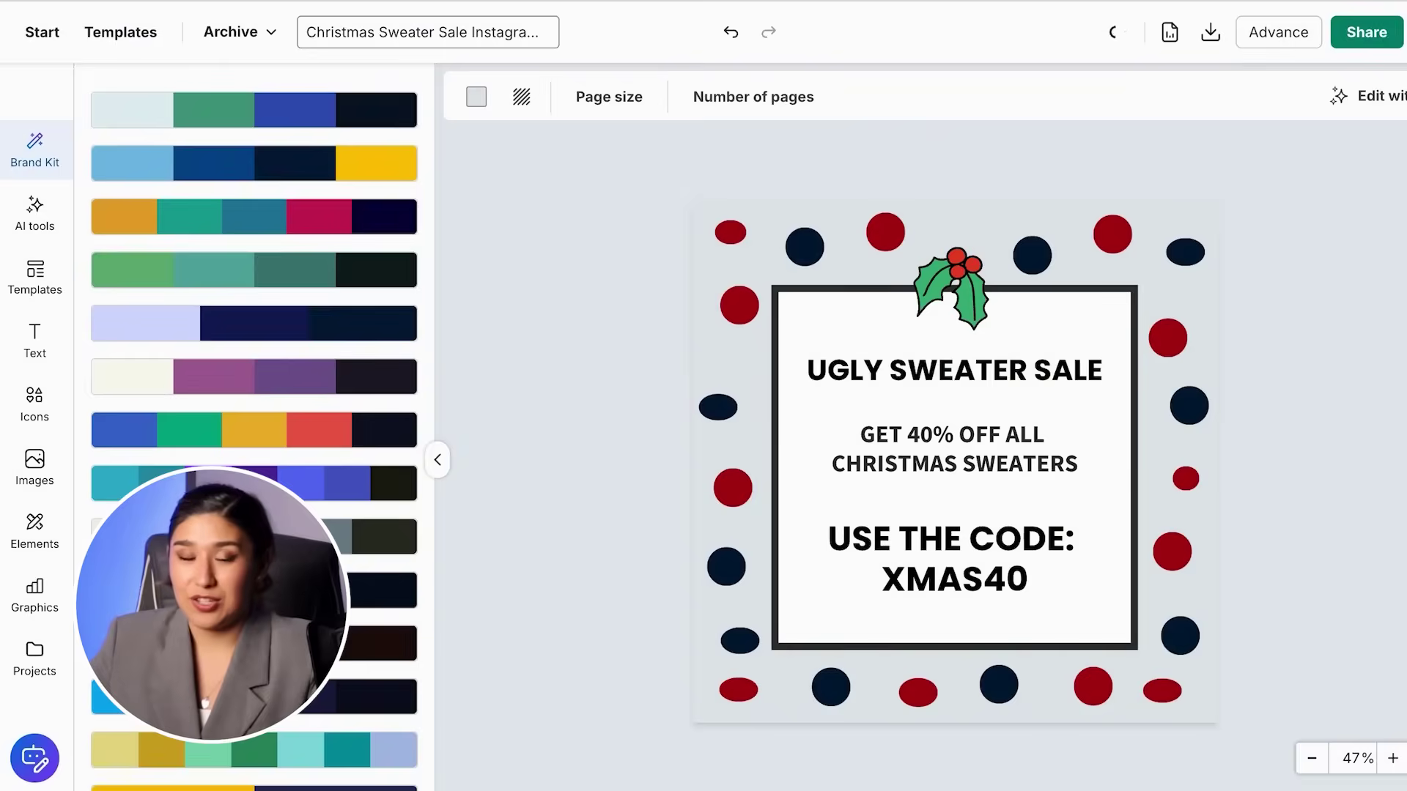
# Step: Shuffle the design's colours to a red background with grey and navy dots and deselect the headline text
pyautogui.click(276, 276)
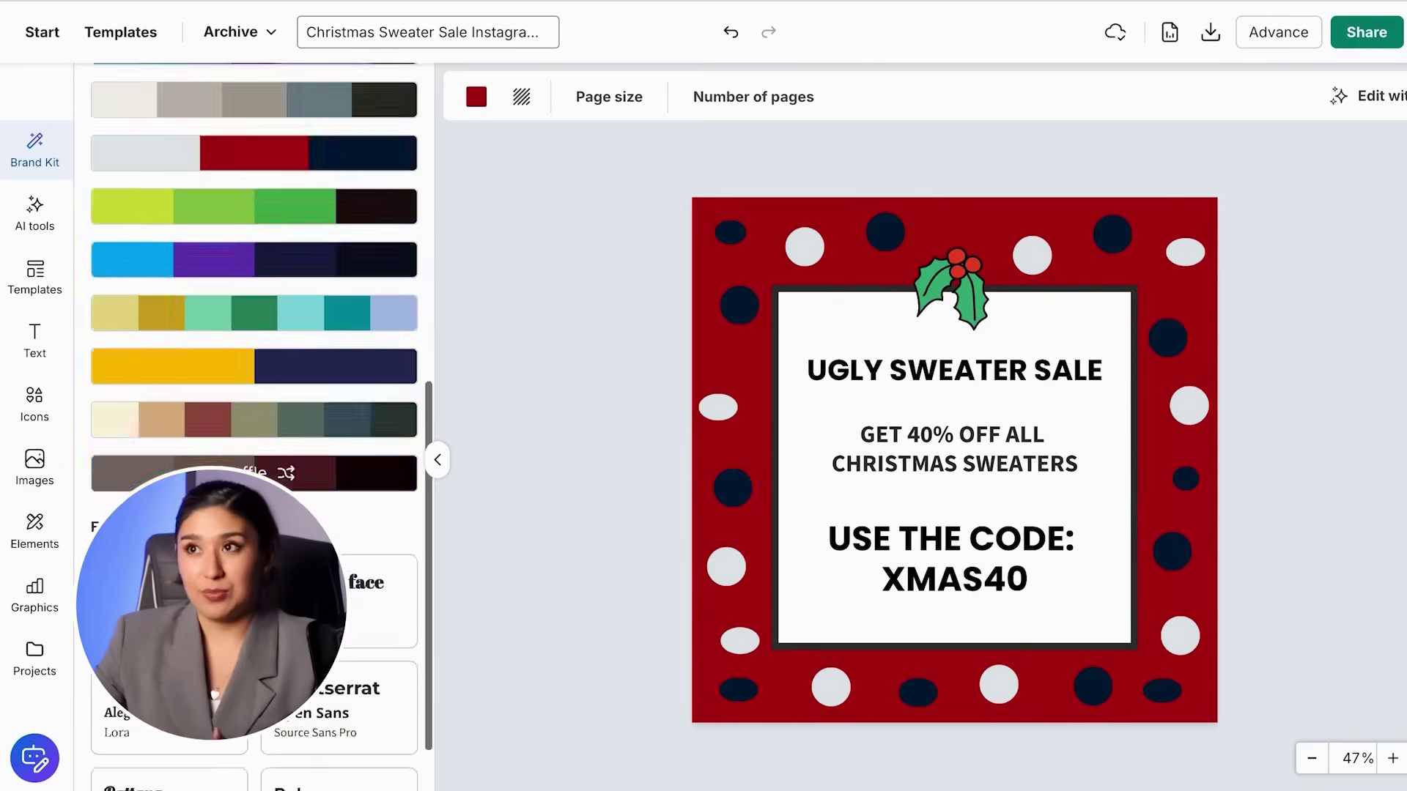
pyautogui.click(270, 440)
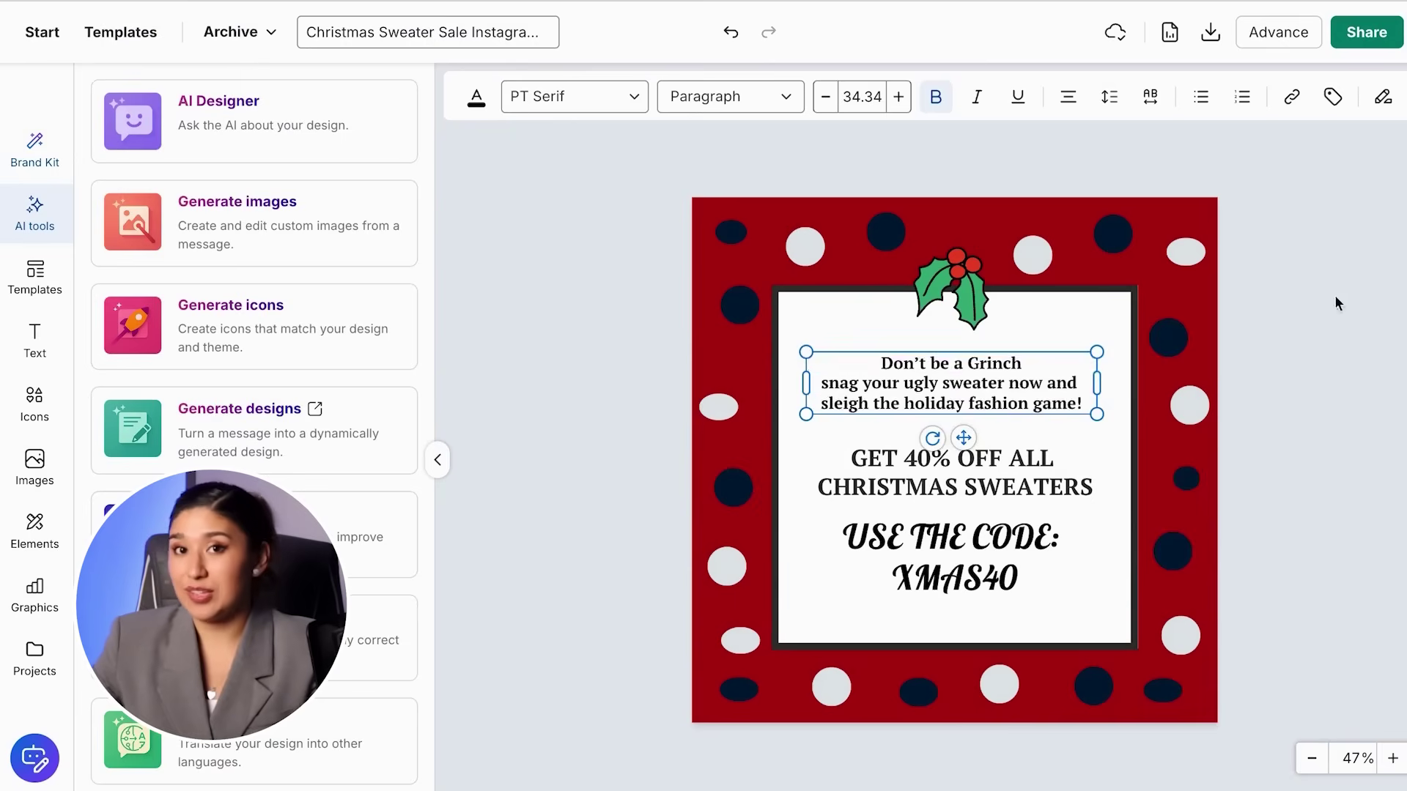
pyautogui.click(1338, 303)
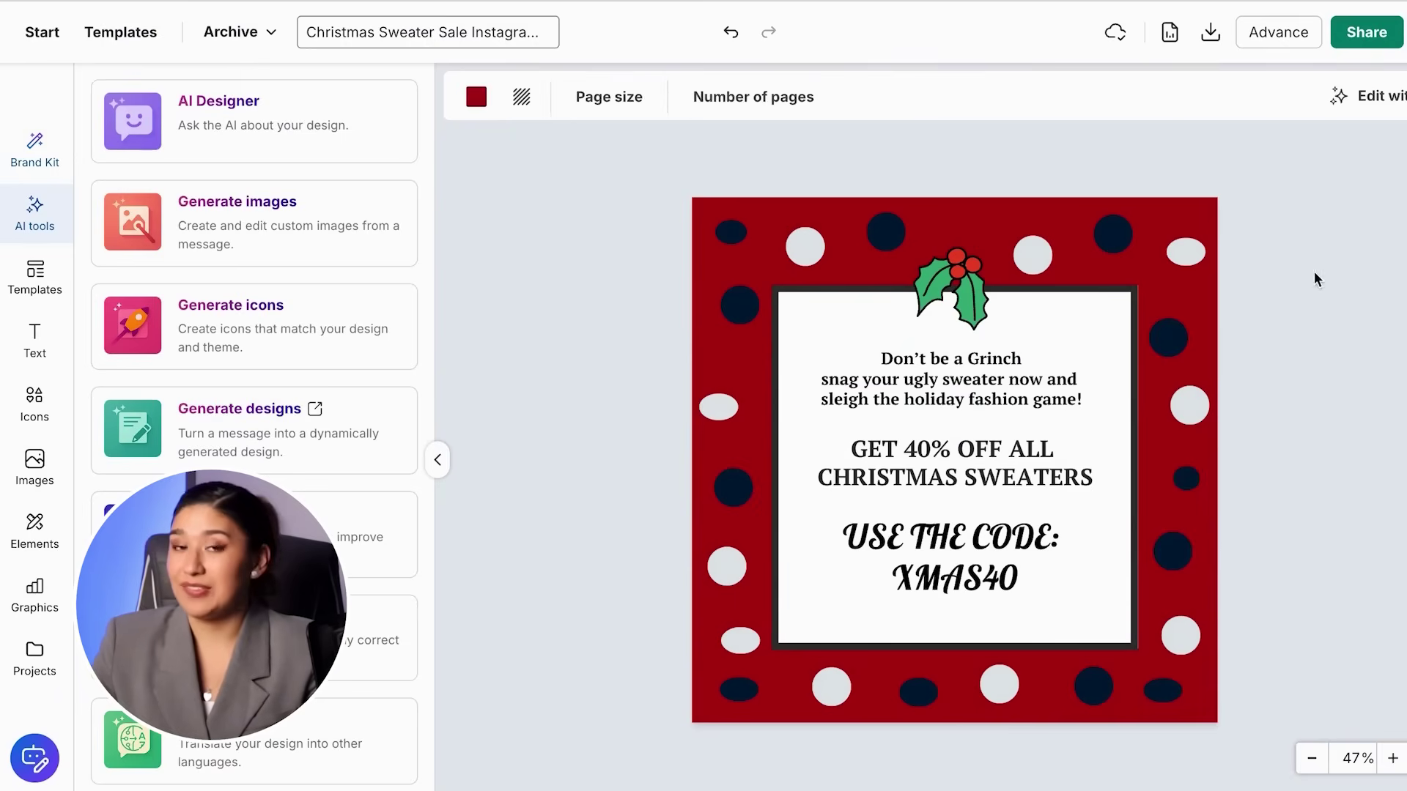
pyautogui.click(901, 588)
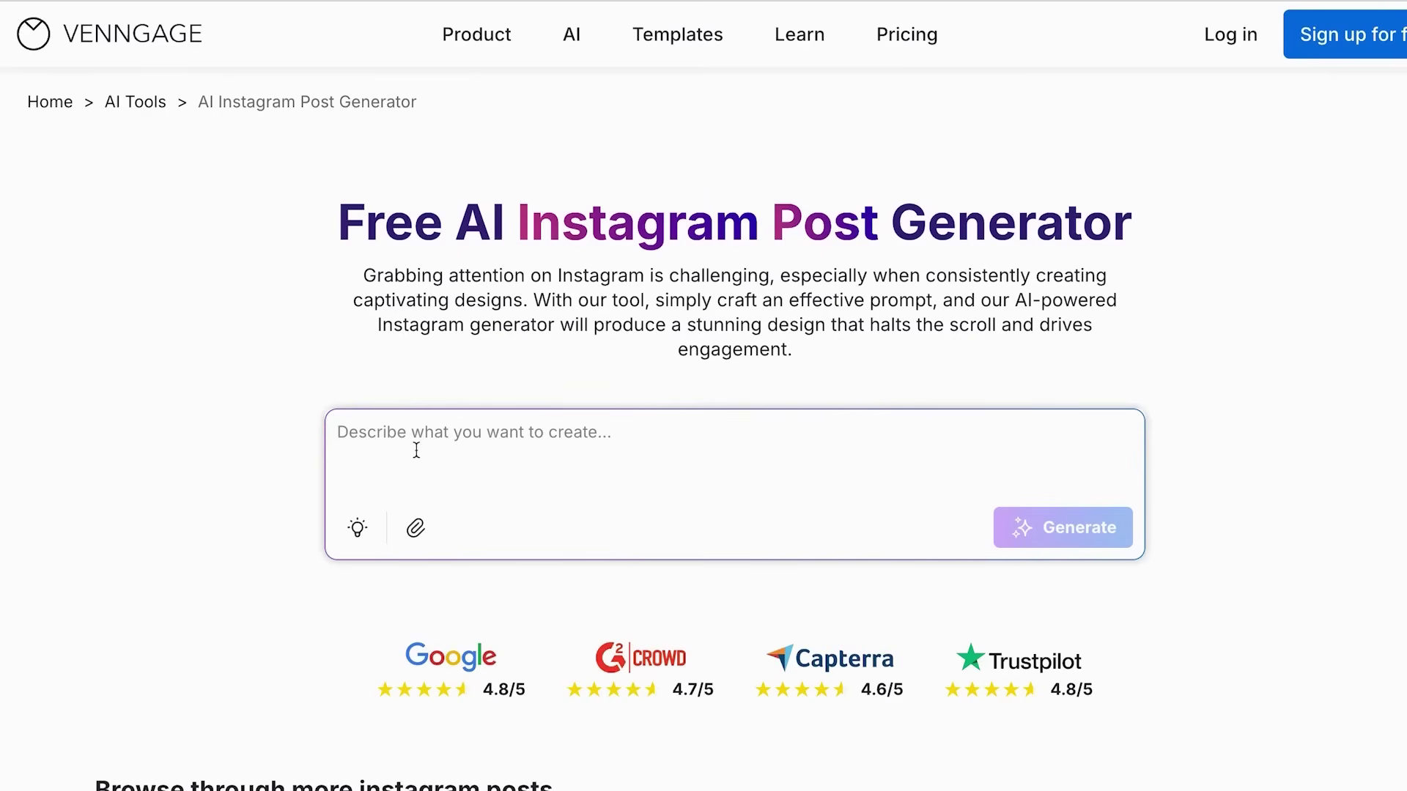
# Step: Generate an Instagram post from the prompt "Make a post for my Christmas sweaters" and view the whole generated design
pyautogui.write('make a post for my Christmas sweaters')
pyautogui.click(349, 434)
pyautogui.press('BackSpace')
pyautogui.write('M')
pyautogui.click(1012, 535)
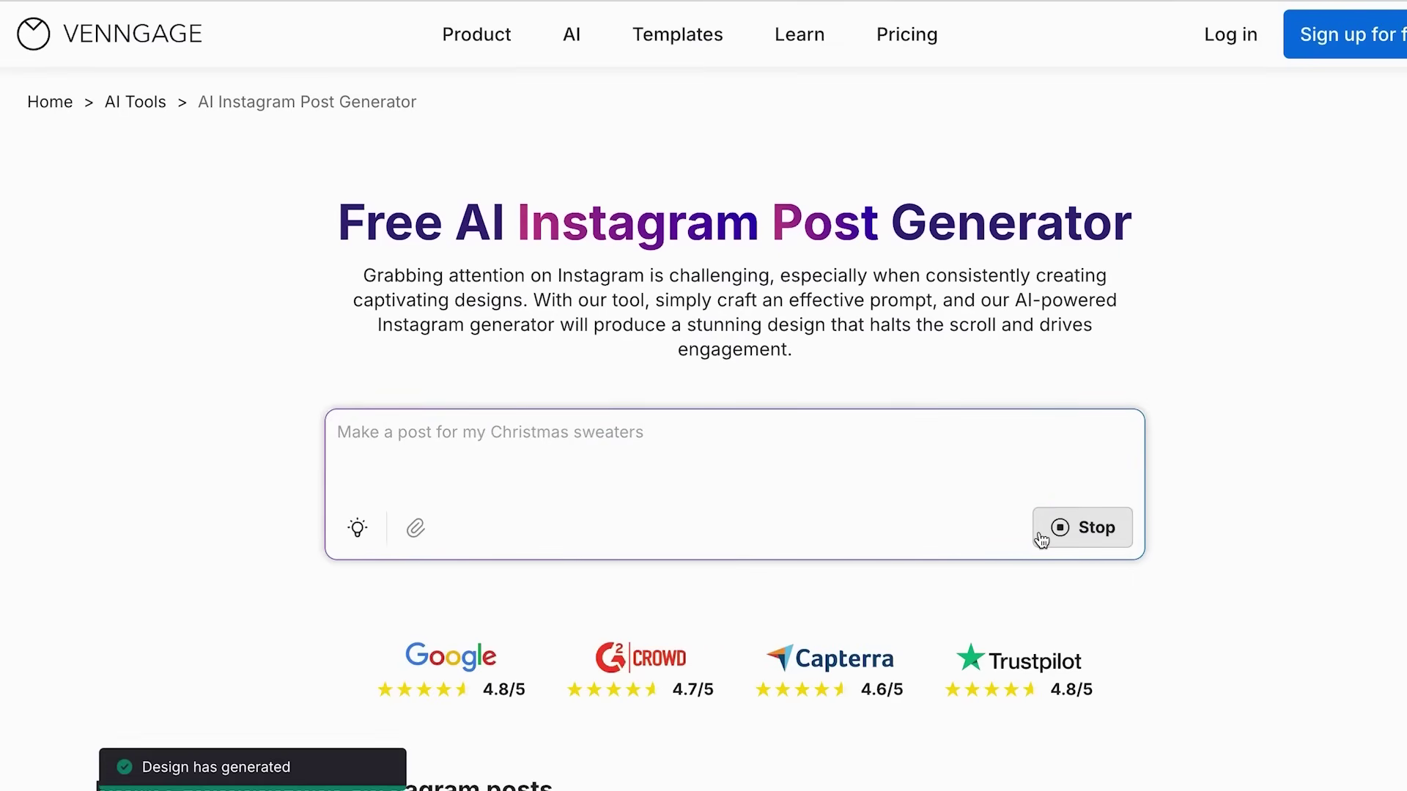
pyautogui.scroll(-1, 847, 524)
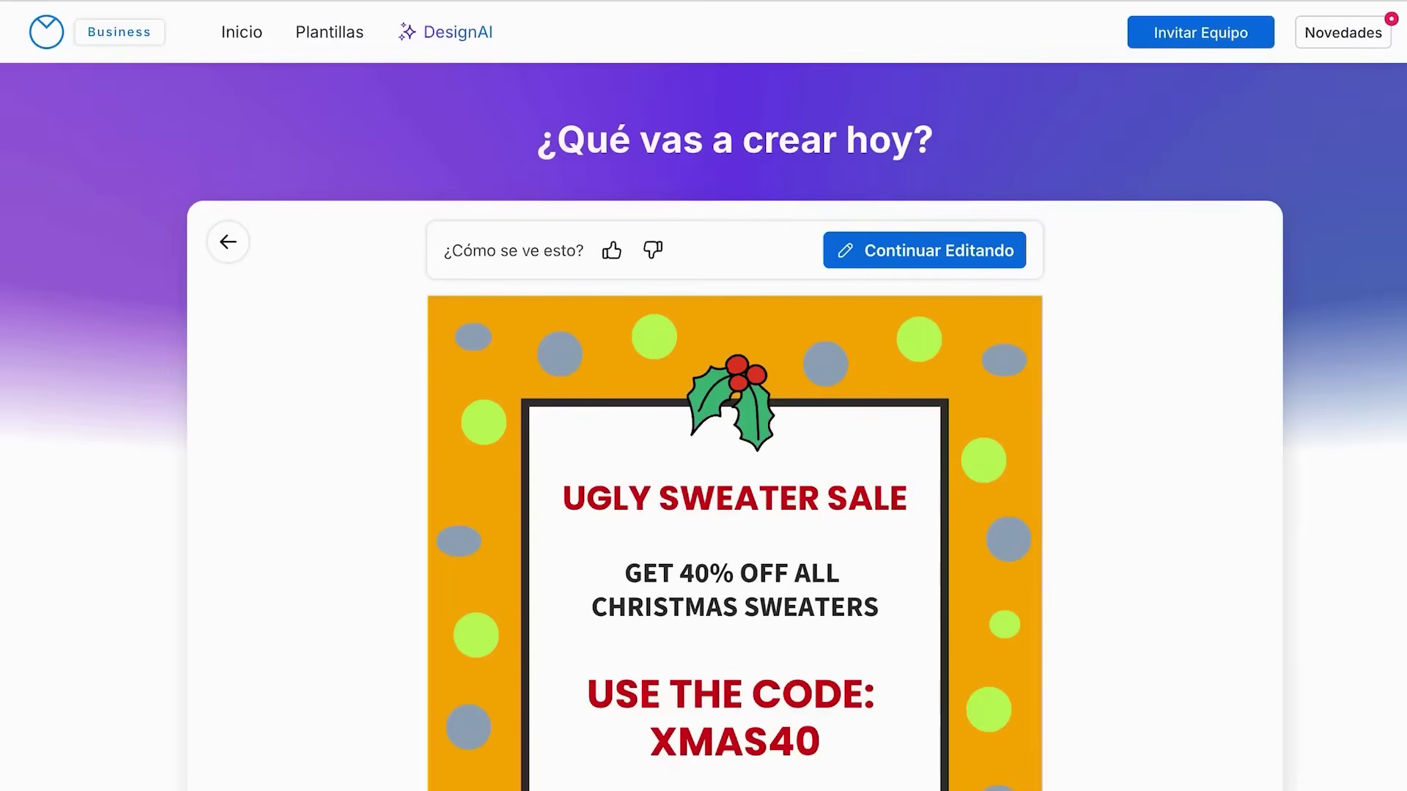
pyautogui.scroll(-3, 679, 525)
pyautogui.moveTo(757, 220)
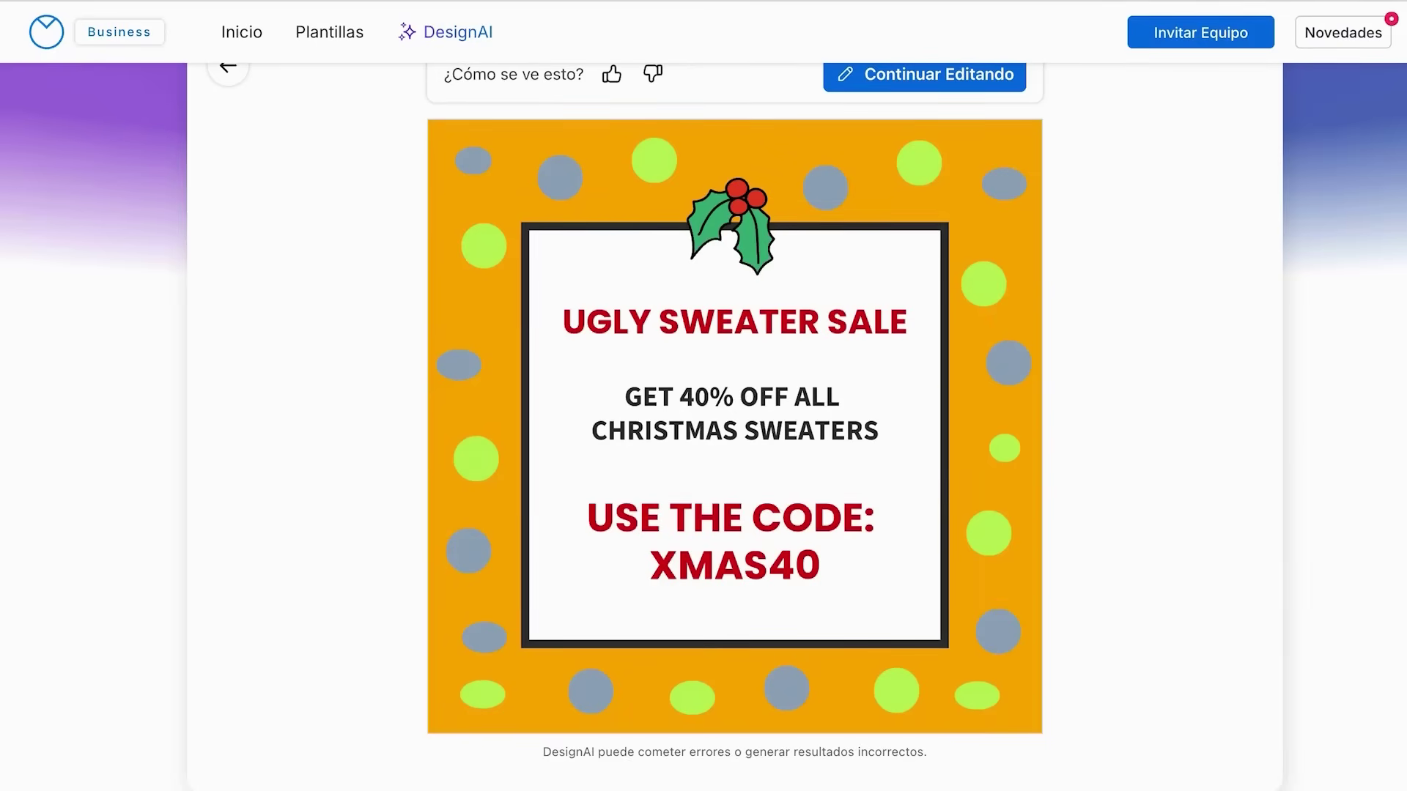
pyautogui.scroll(1, 1105, 293)
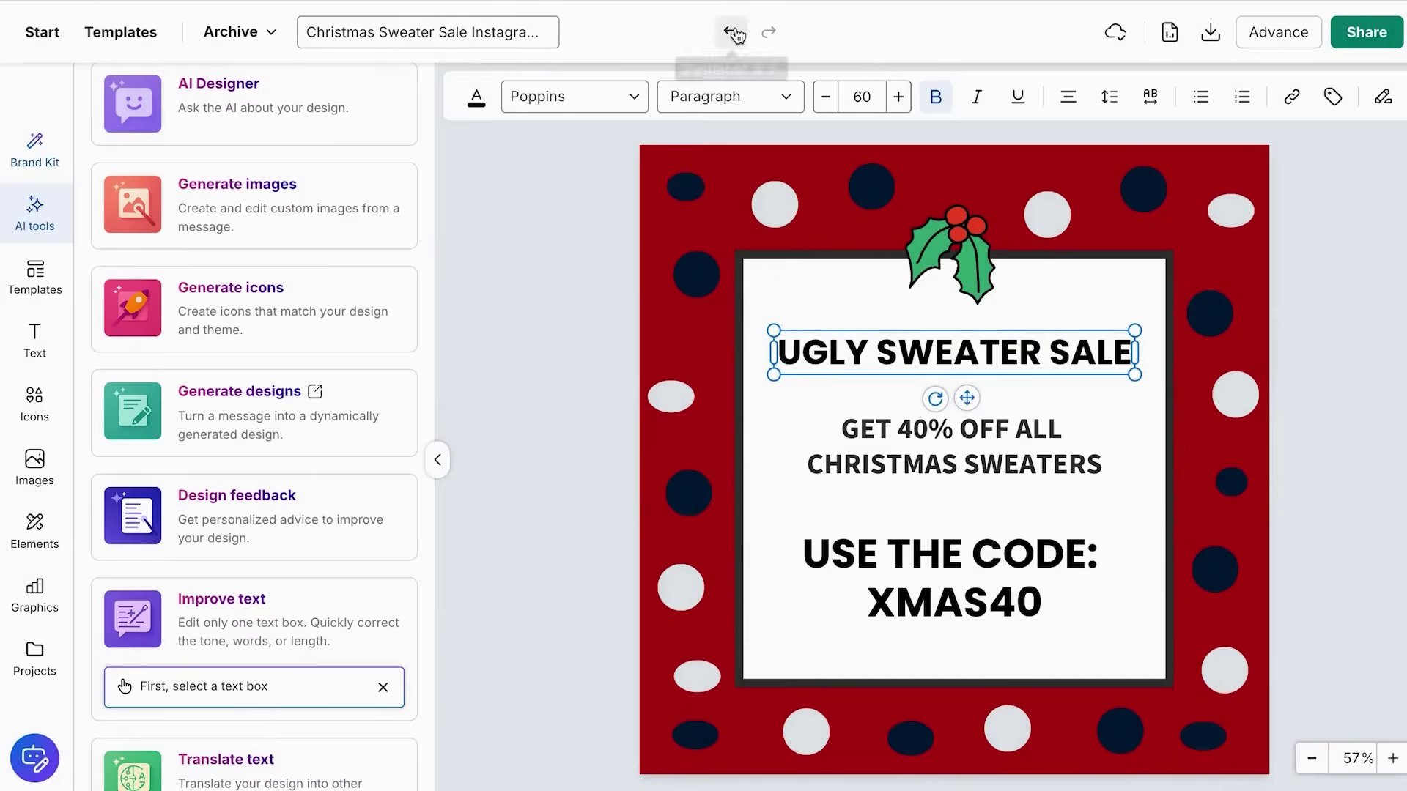
# Step: Undo the earlier colour edits back to the originally generated orange design and clear the selection
pyautogui.click(733, 33)
pyautogui.click(732, 33)
pyautogui.click(571, 345)
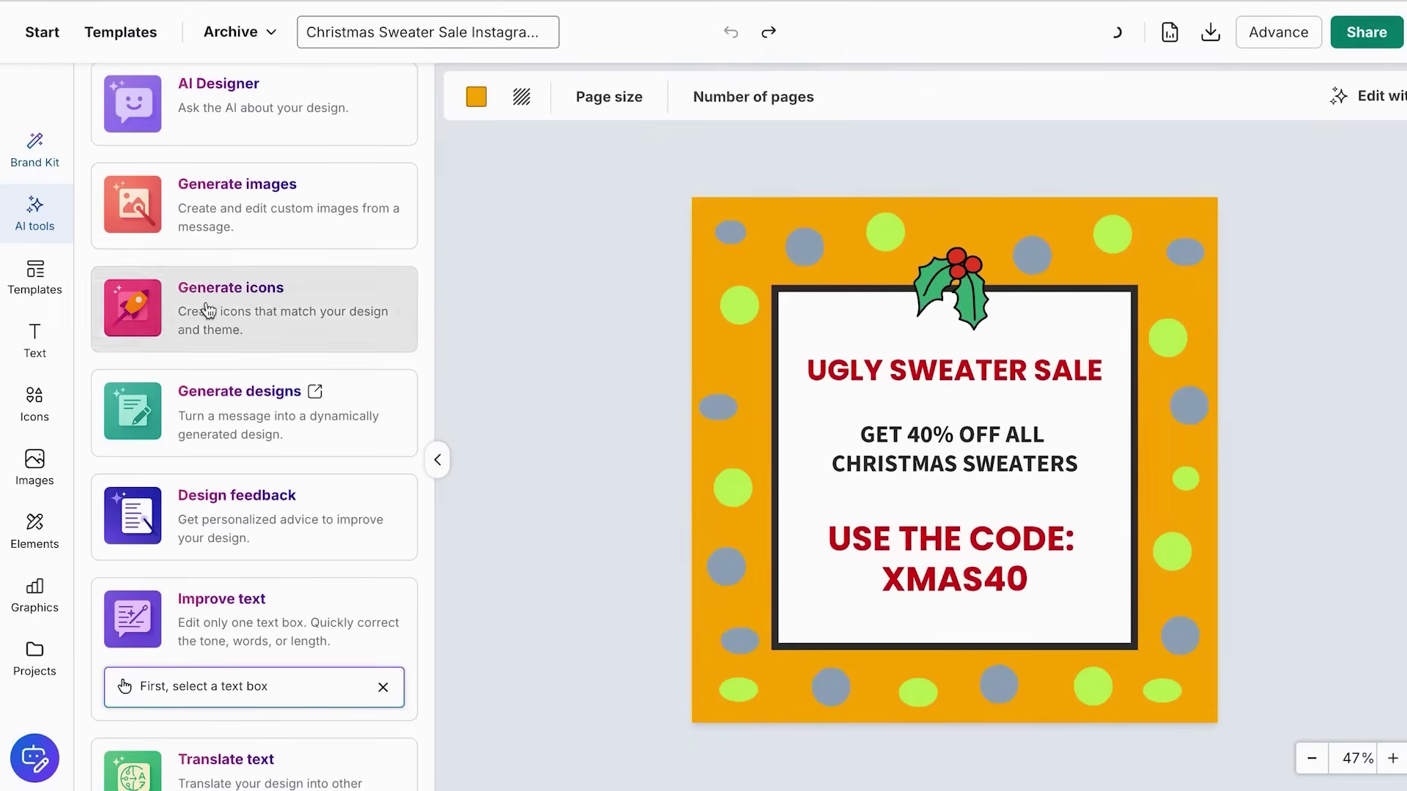
# Step: Look through the brand kit, AI tools, templates and text options available for the design
pyautogui.click(58, 153)
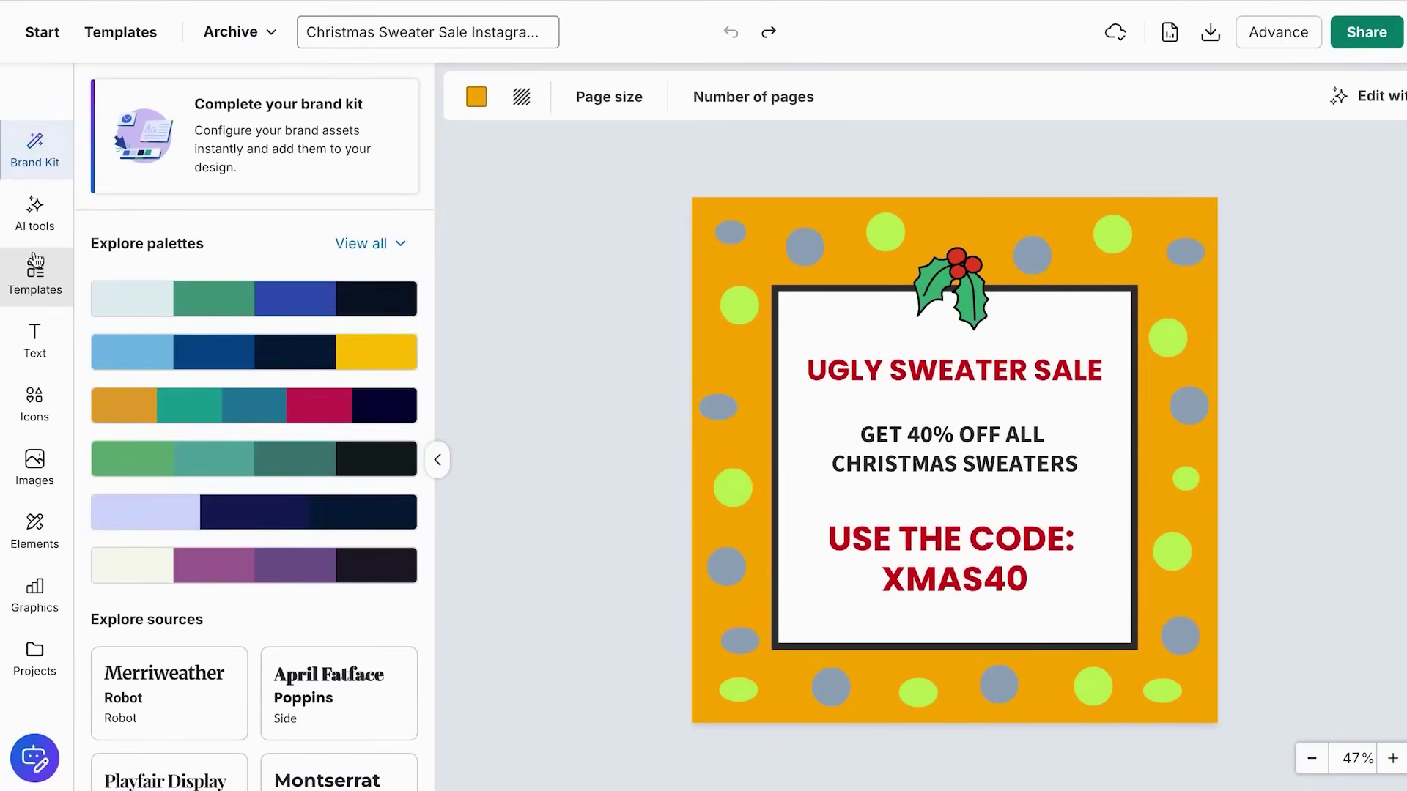
pyautogui.click(68, 238)
pyautogui.click(42, 300)
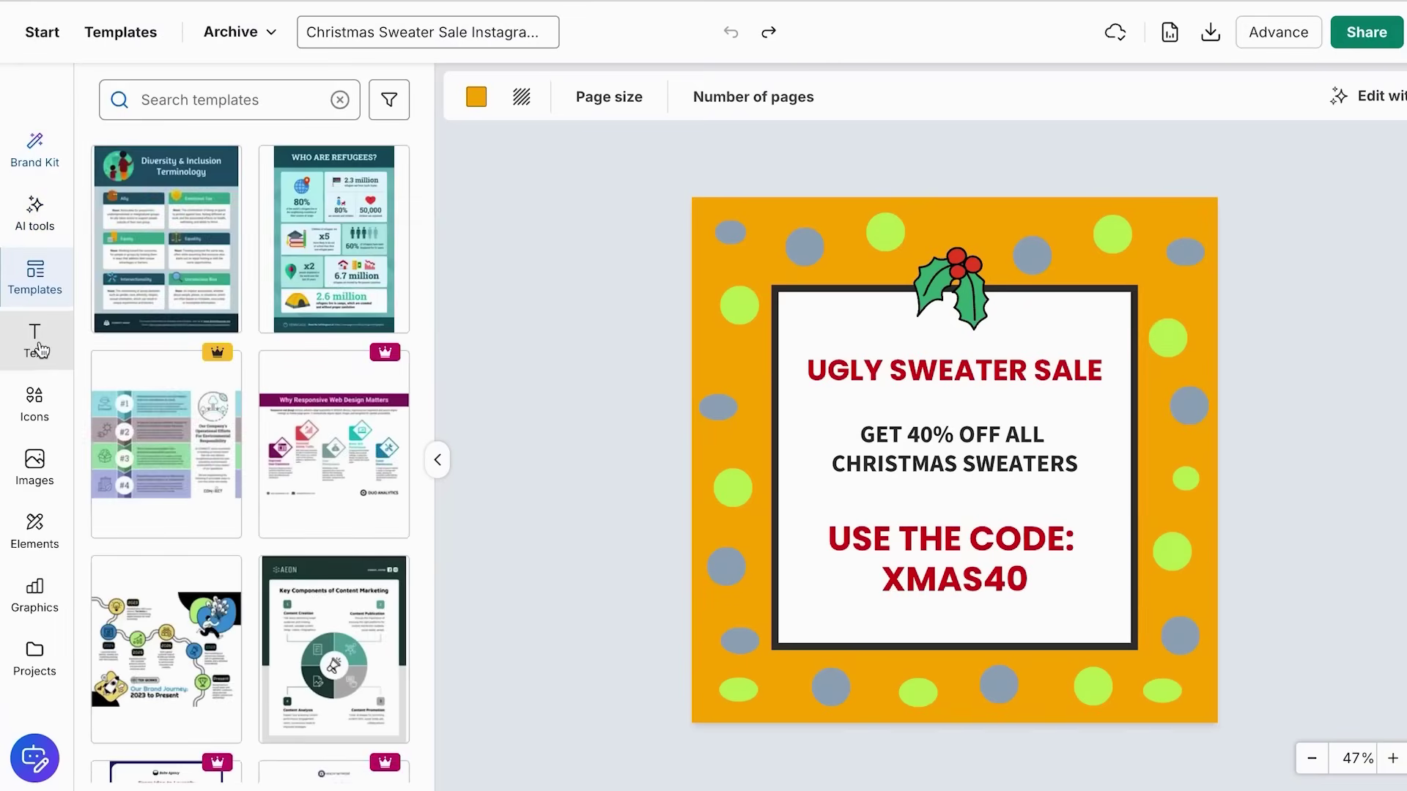
pyautogui.click(38, 346)
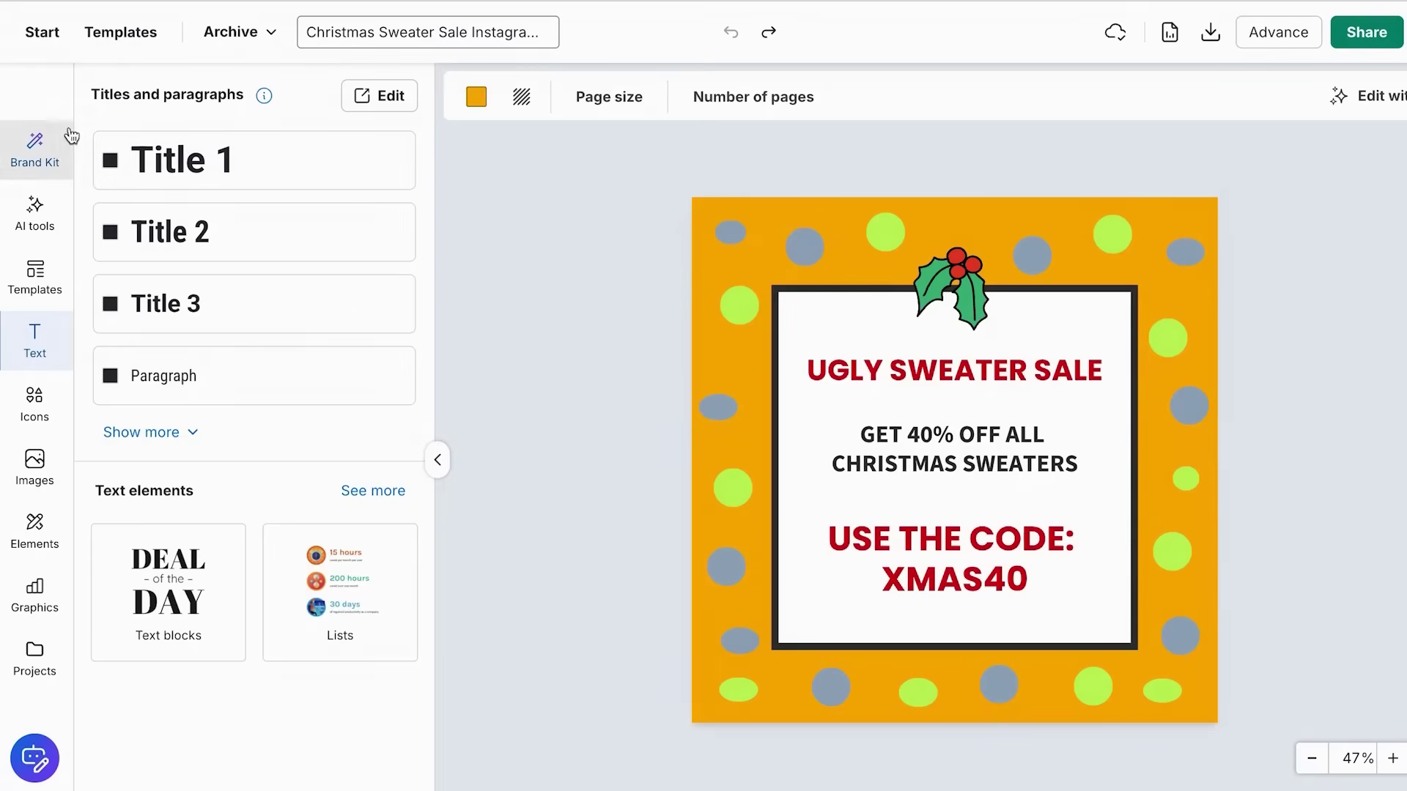
# Step: Open the brand kit setup and search for a company name starting with "m"
pyautogui.click(36, 153)
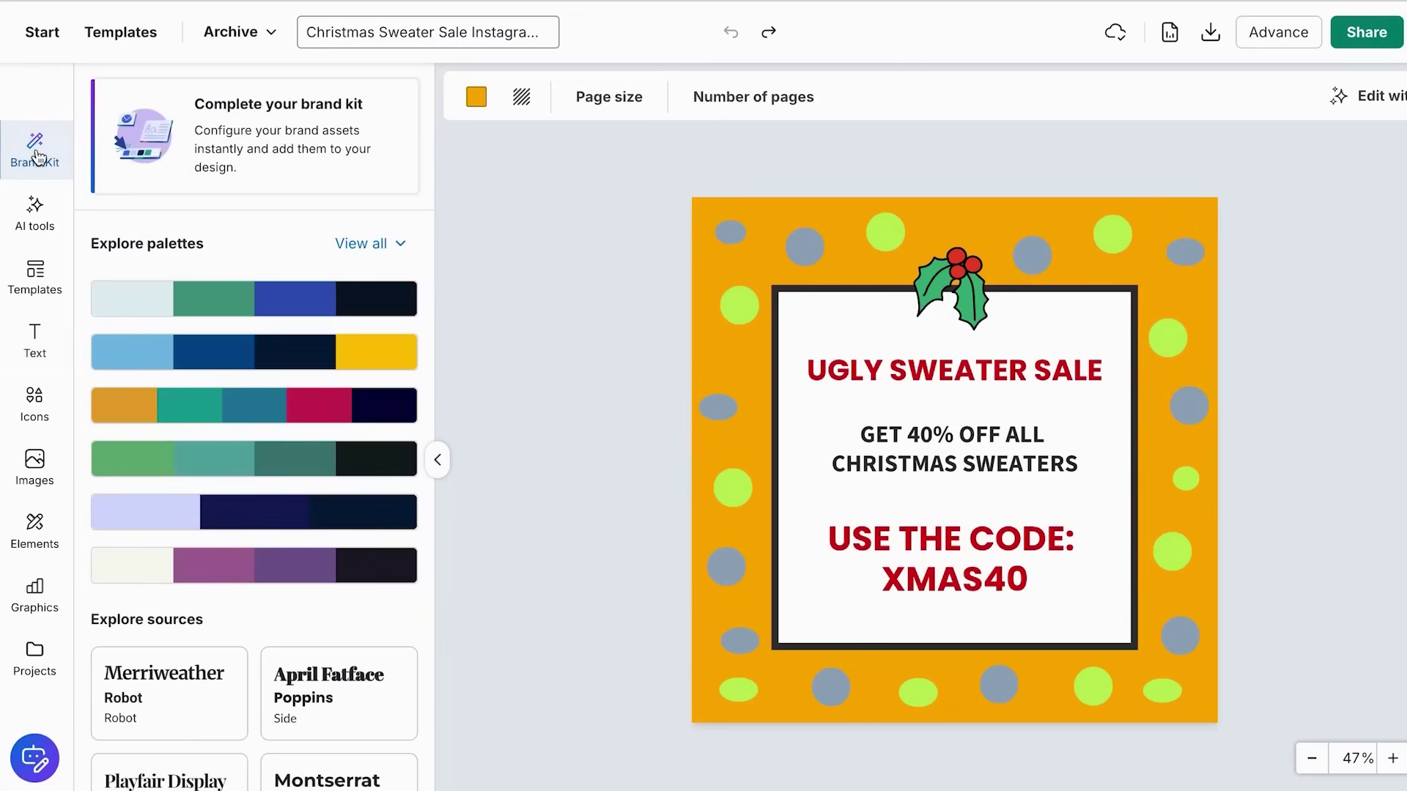
pyautogui.click(231, 152)
pyautogui.click(480, 327)
pyautogui.write('m')
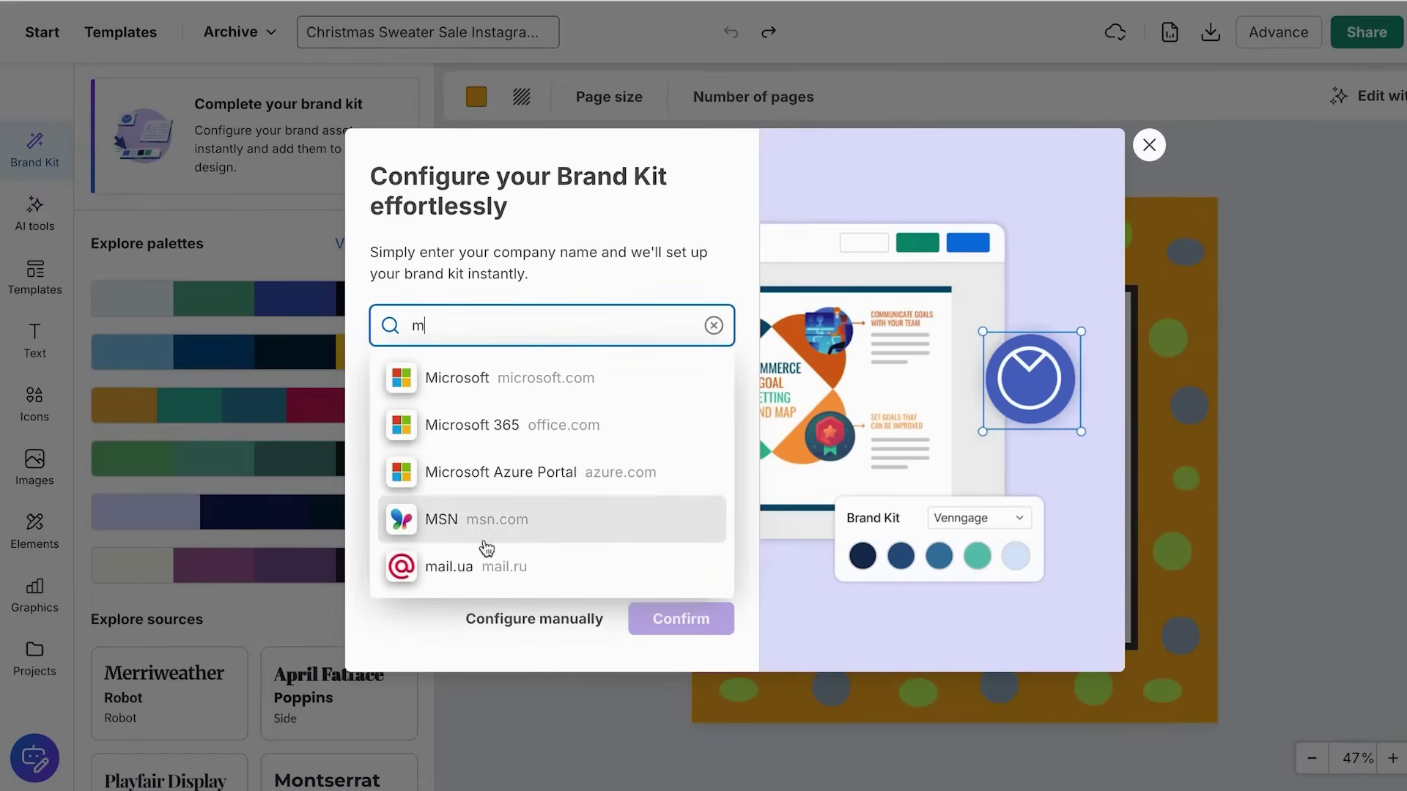
pyautogui.click(516, 622)
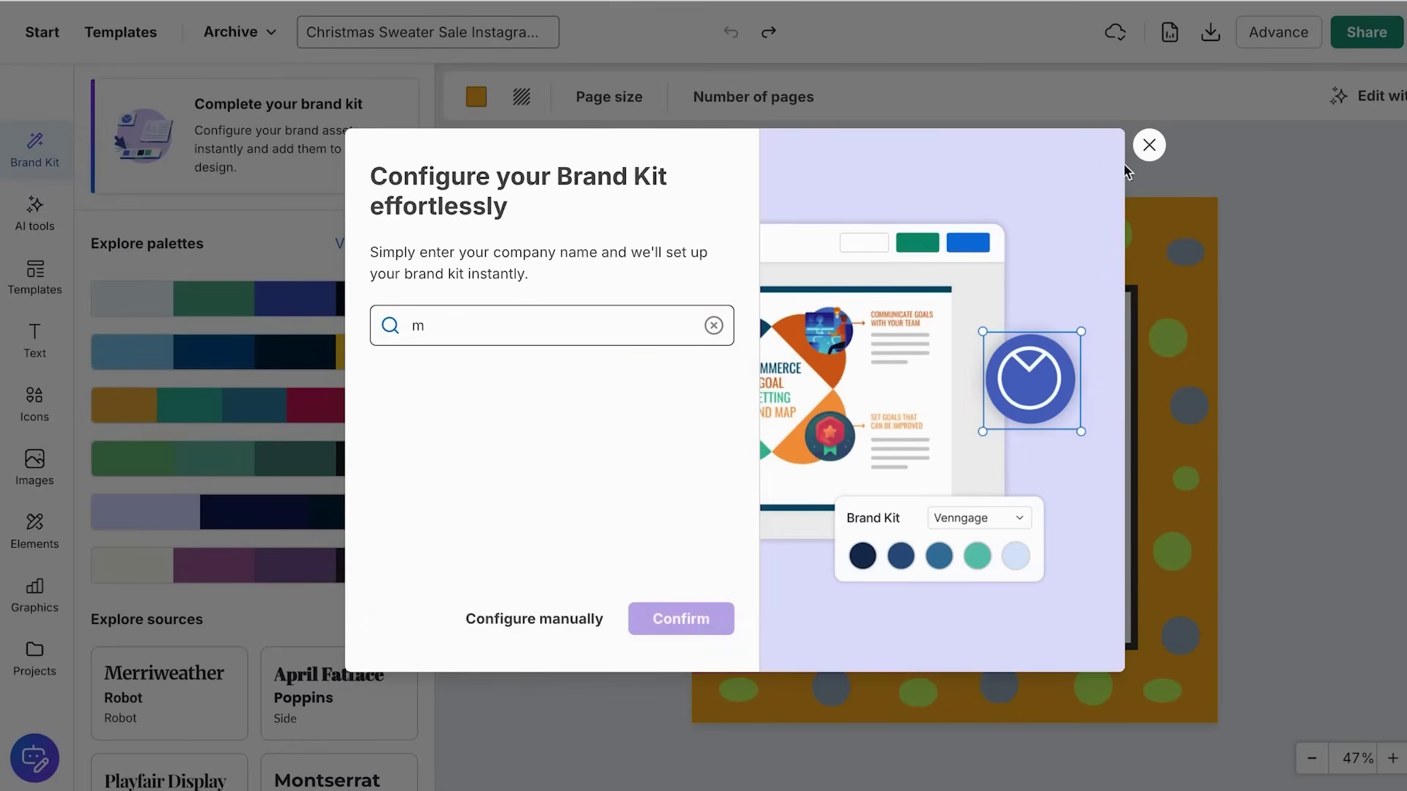
# Step: Show all colour palettes, apply the grey, red and navy one to the design and shuffle it to a red background
pyautogui.click(367, 243)
pyautogui.scroll(-3, 339, 396)
pyautogui.click(278, 595)
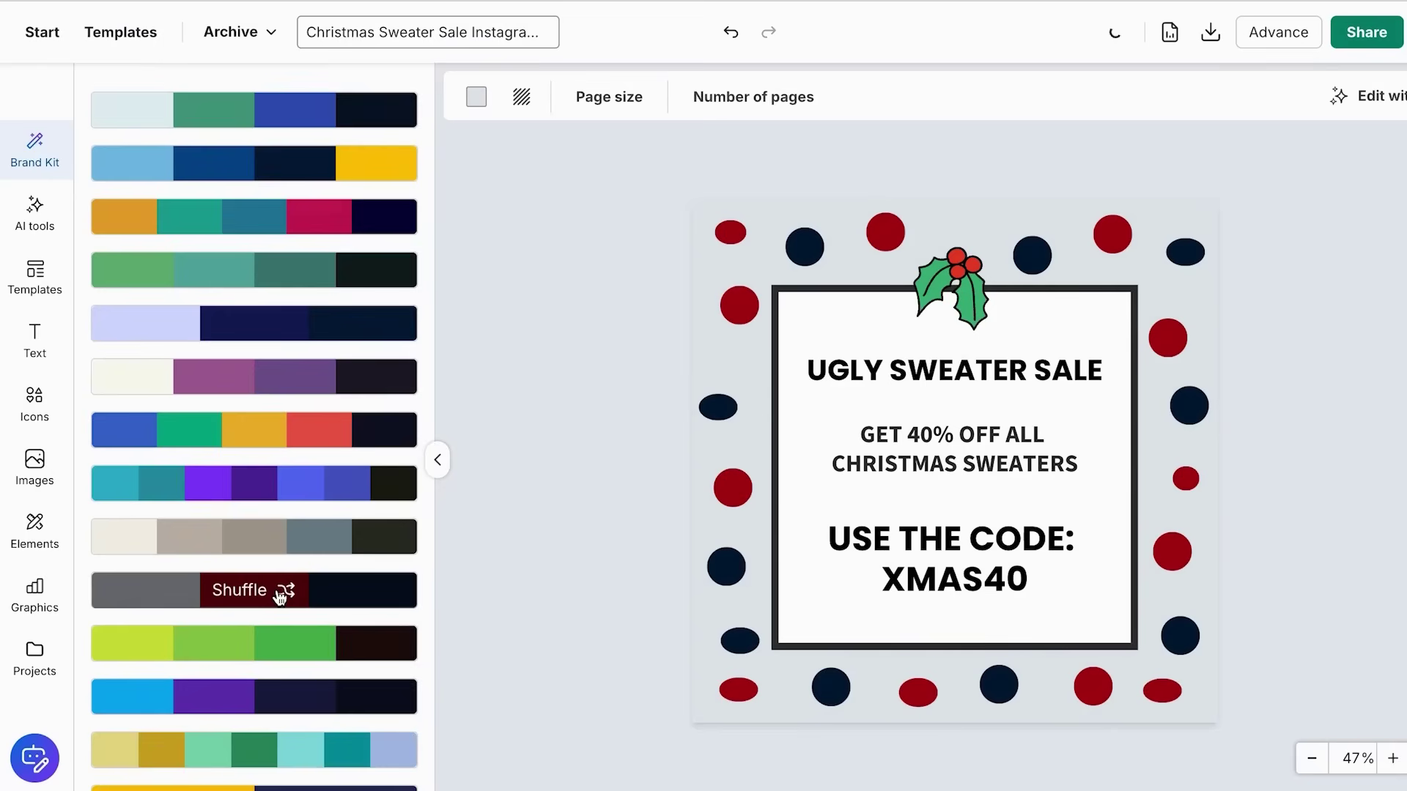
pyautogui.click(279, 595)
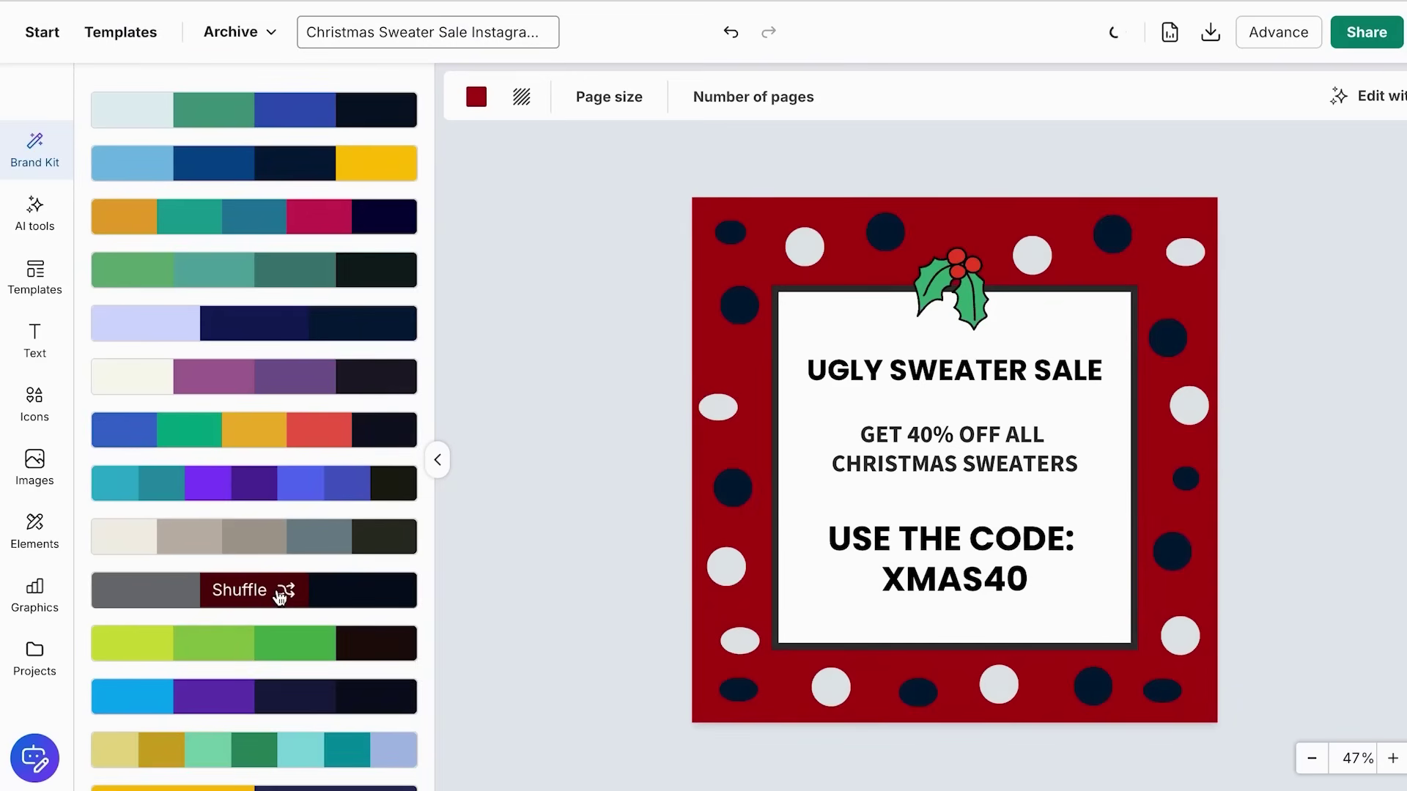
# Step: Try the yellow, green and turquoise palette on the design, plus several shuffles of another palette
pyautogui.scroll(-7, 279, 595)
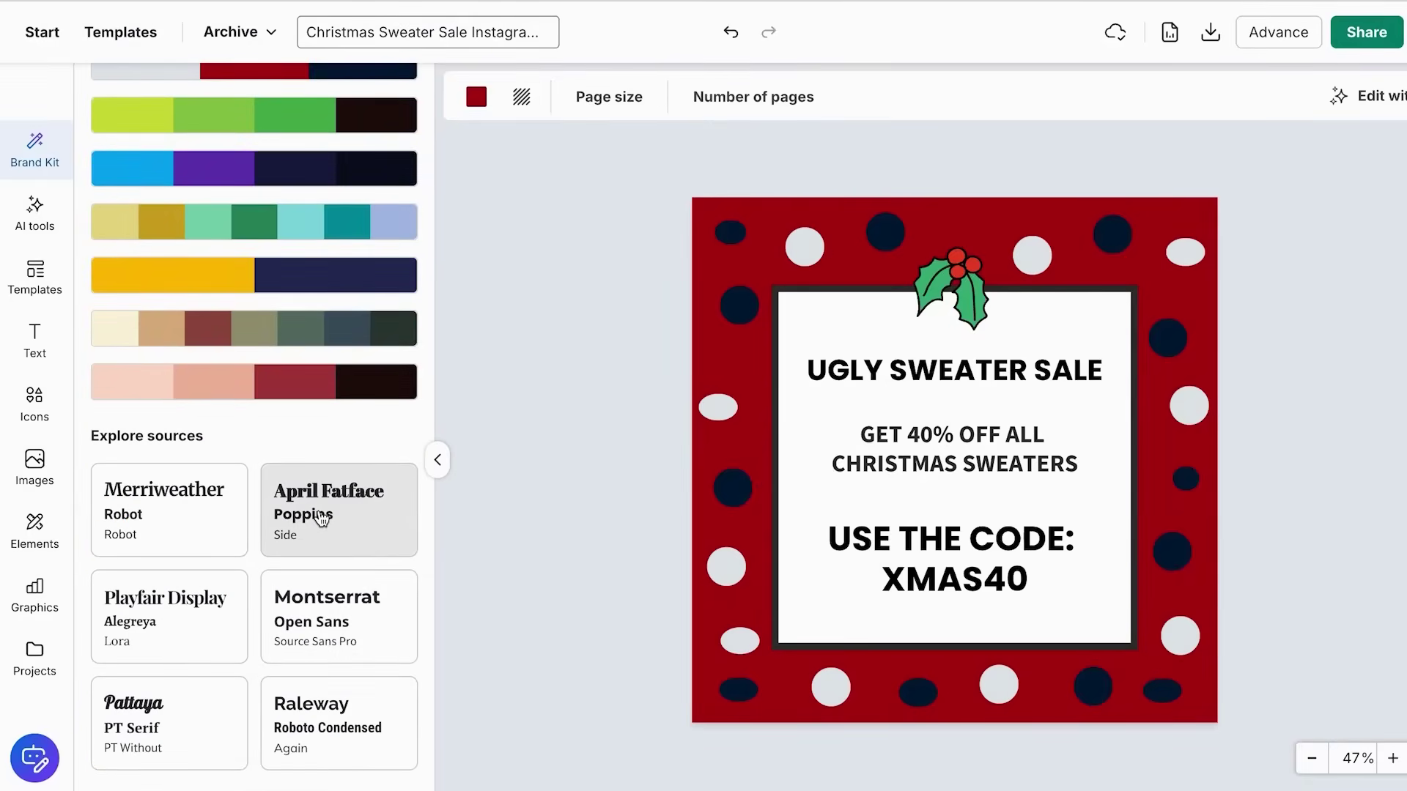
pyautogui.scroll(3, 276, 393)
pyautogui.click(260, 326)
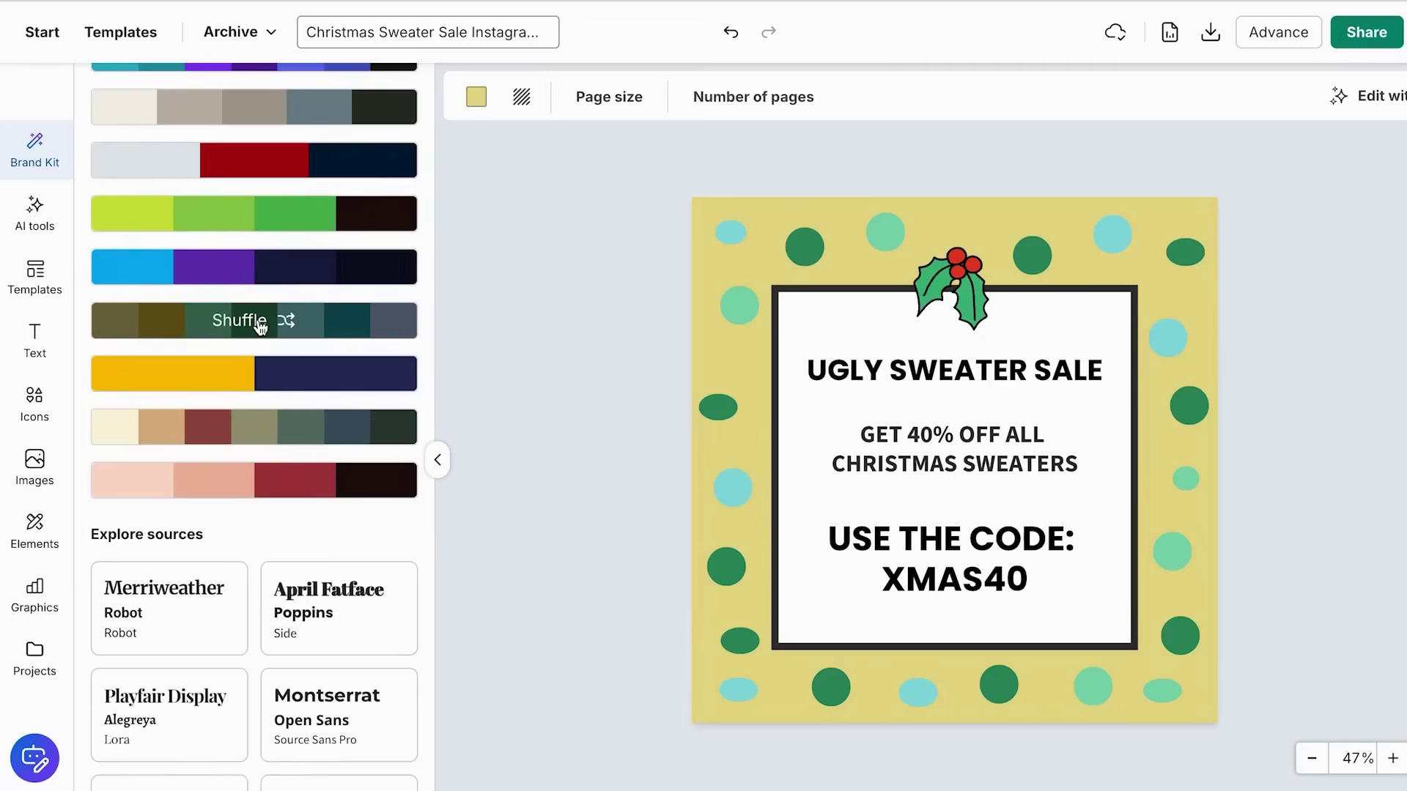
pyautogui.scroll(10, 260, 326)
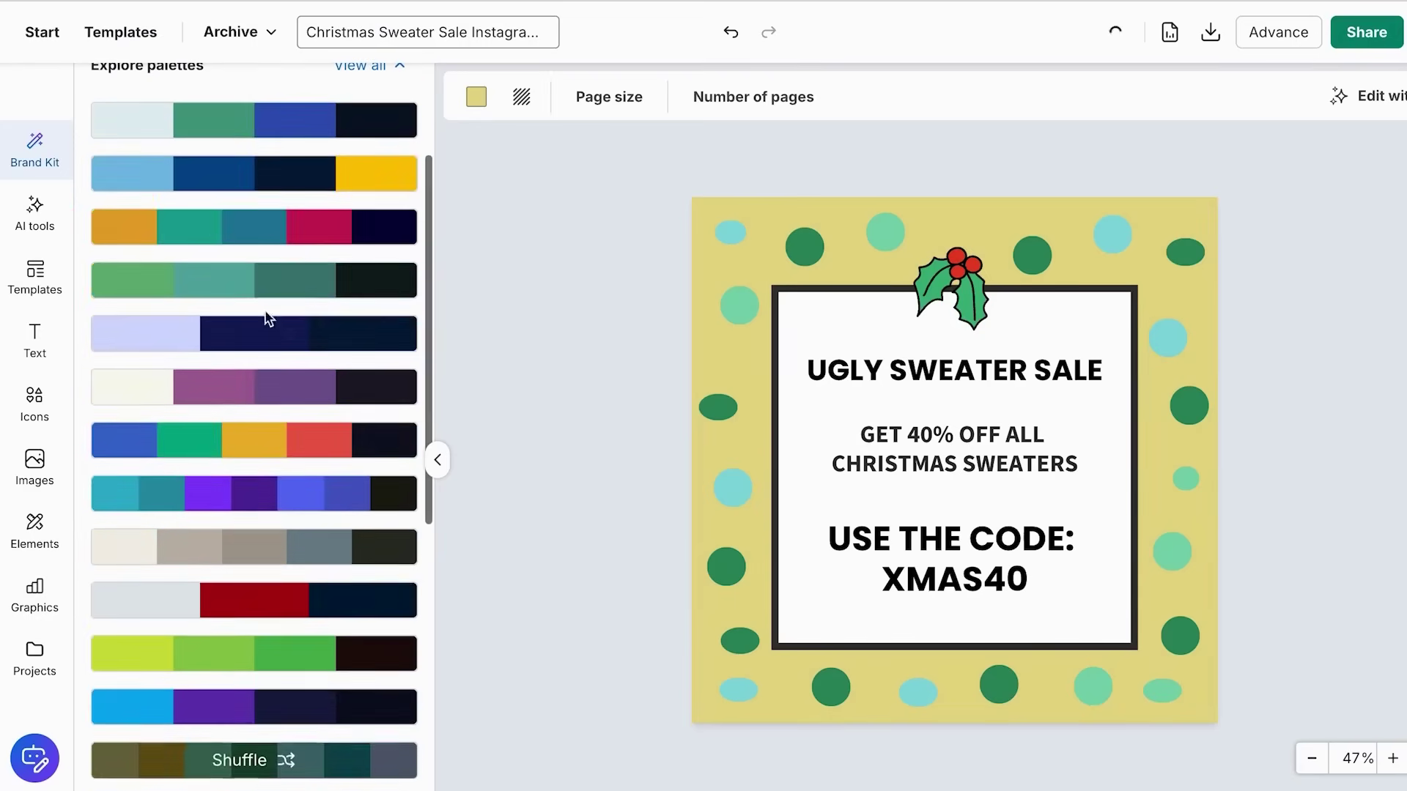
pyautogui.click(270, 445)
pyautogui.click(267, 445)
pyautogui.click(268, 445)
# Step: Reapply the grey, red and navy palette to the design and shuffle its colours
pyautogui.scroll(-5, 264, 542)
pyautogui.click(266, 559)
pyautogui.click(267, 560)
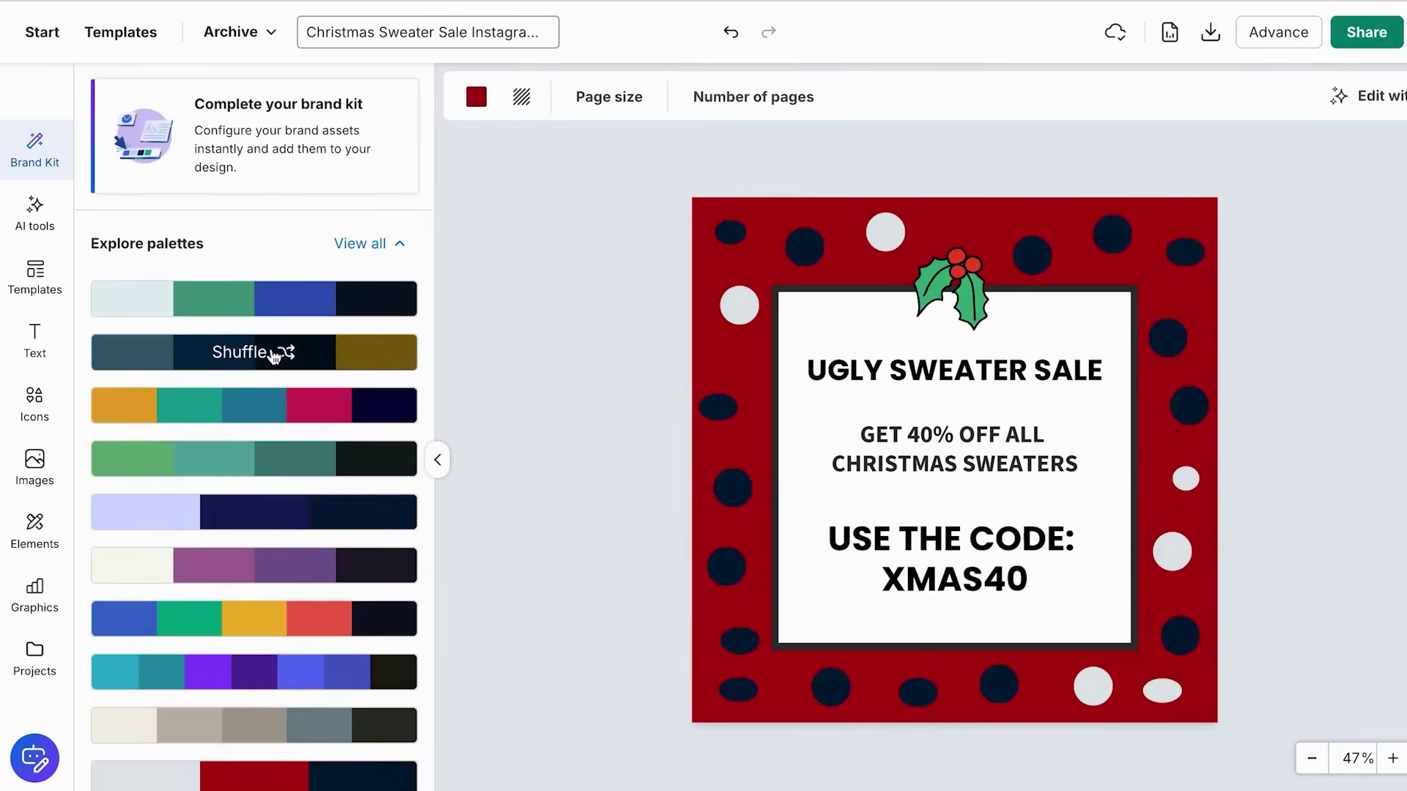
# Step: Try the blue and yellow palette with a shuffle, and the first palette of pale grey, green and blue
pyautogui.click(274, 353)
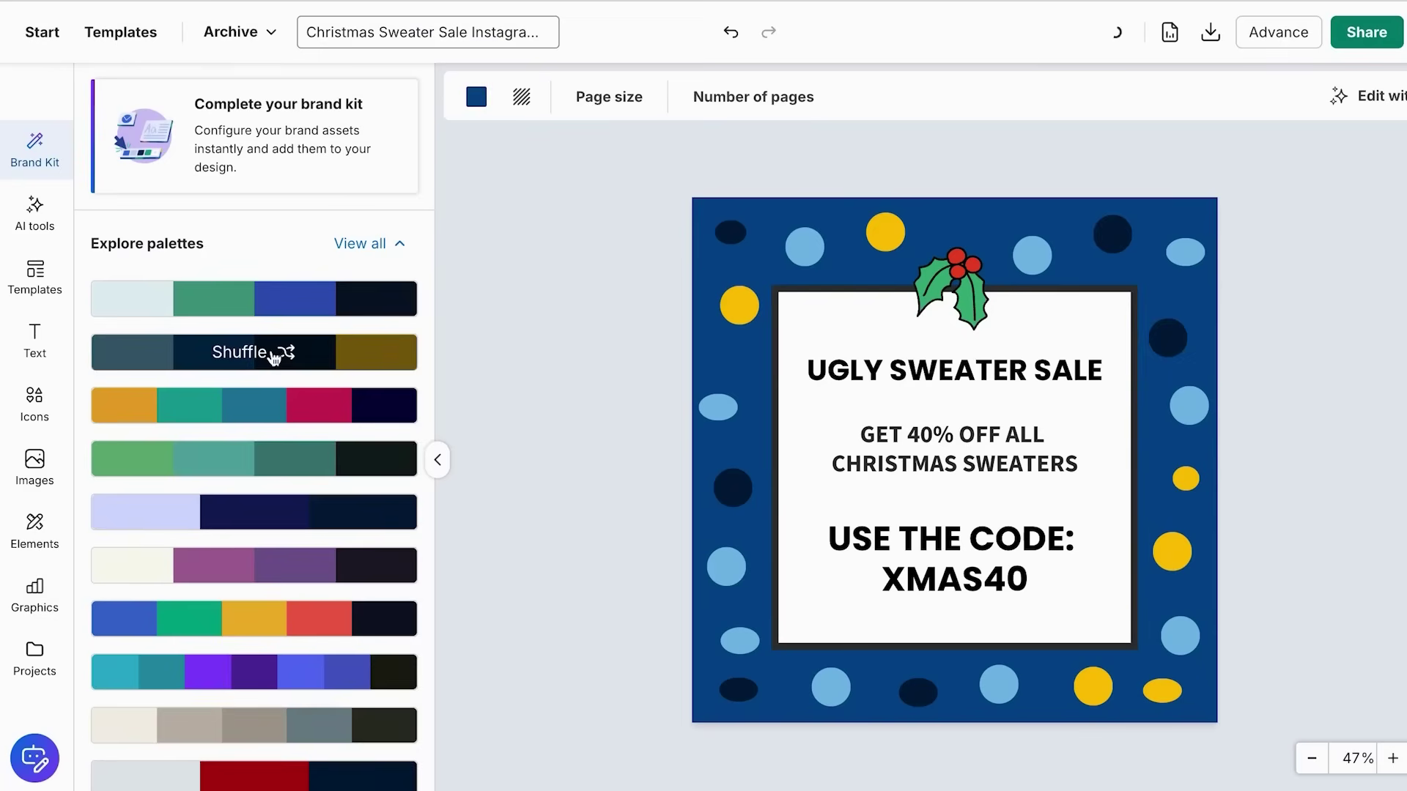
pyautogui.click(274, 357)
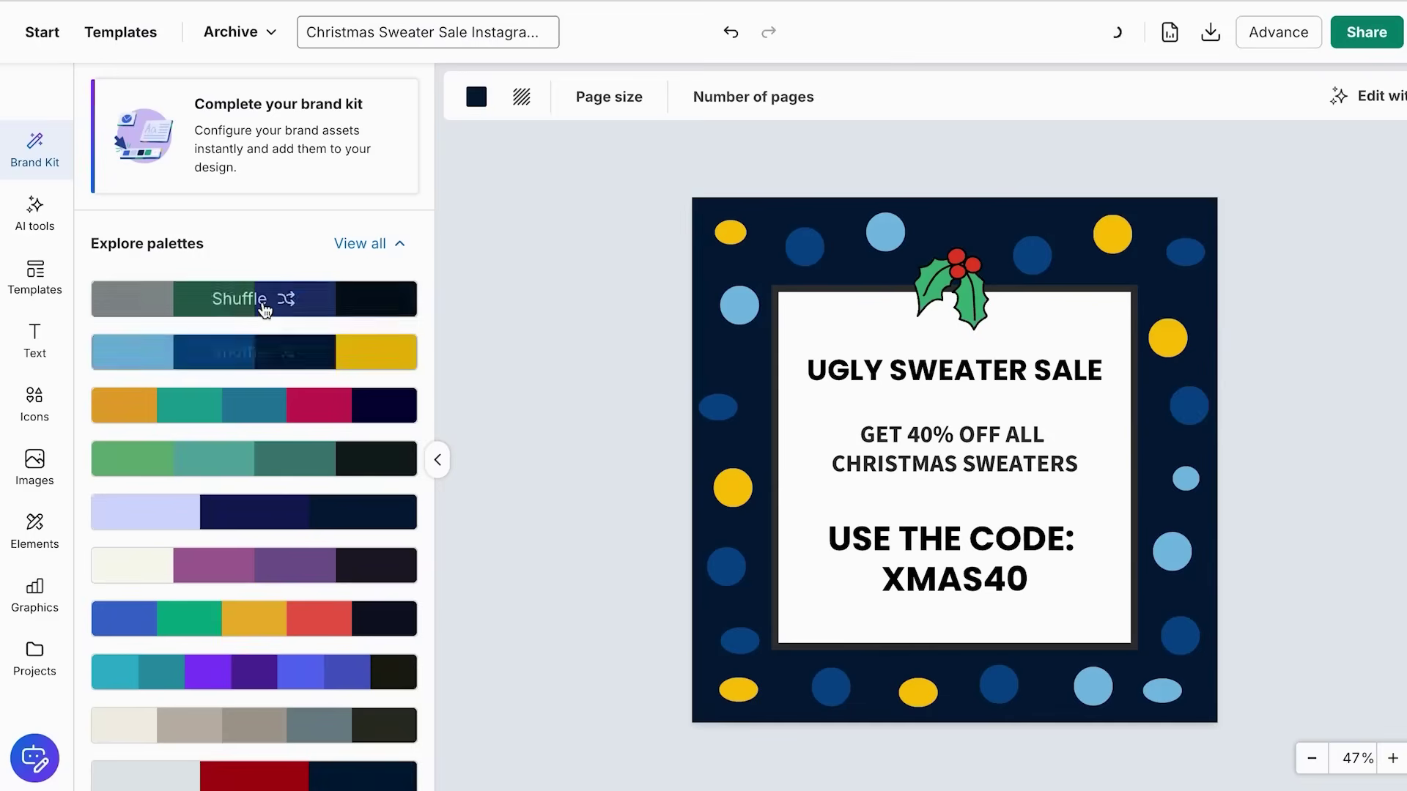
pyautogui.click(273, 302)
# Step: Return to the grey, red and navy palette and shuffle it to a red background with grey and navy dots
pyautogui.scroll(-3, 321, 402)
pyautogui.scroll(-1, 307, 465)
pyautogui.click(306, 458)
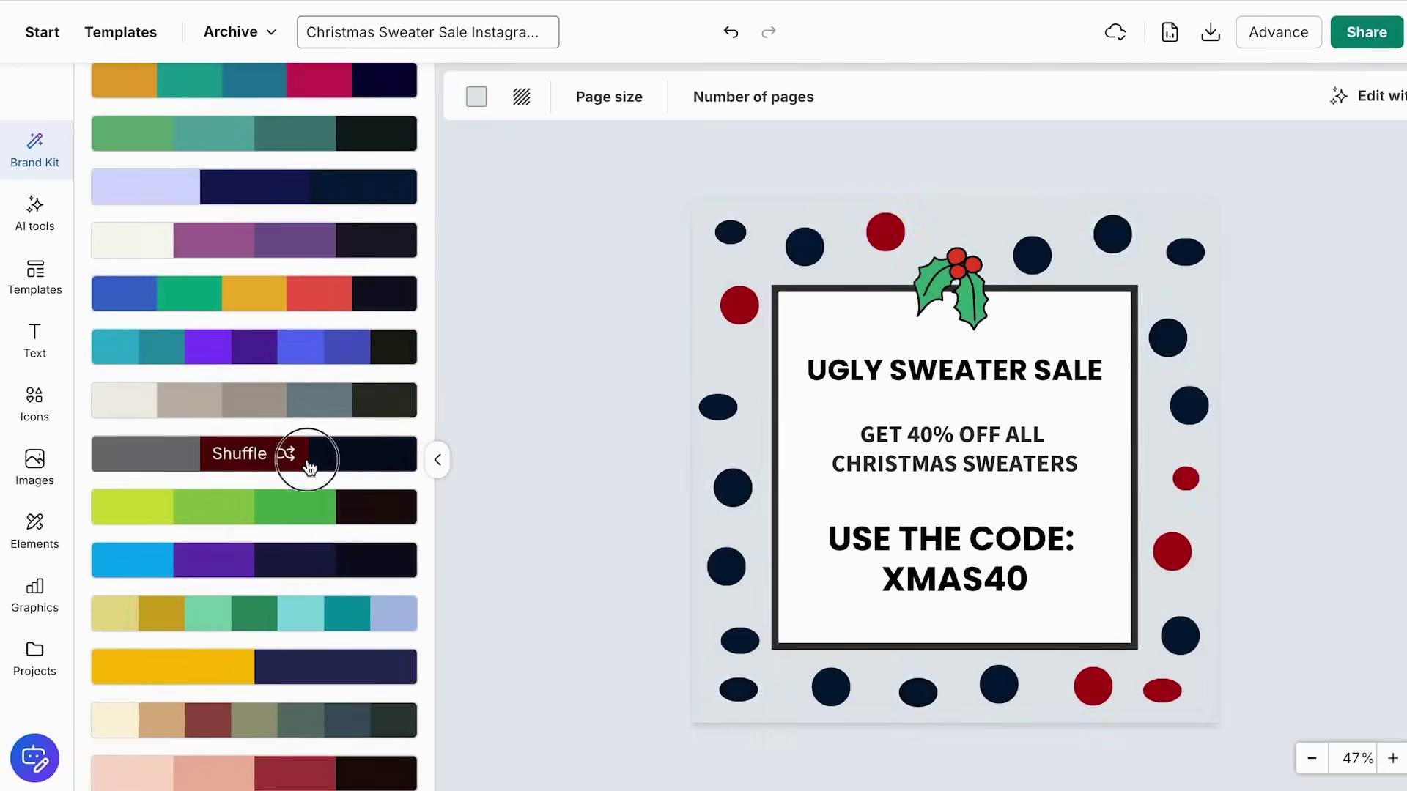
pyautogui.click(306, 458)
# Step: Compare the April Fatface and Playfair Display font sets on the design and settle on the Pattaya and PT Serif set
pyautogui.scroll(-4, 339, 534)
pyautogui.scroll(-2, 339, 534)
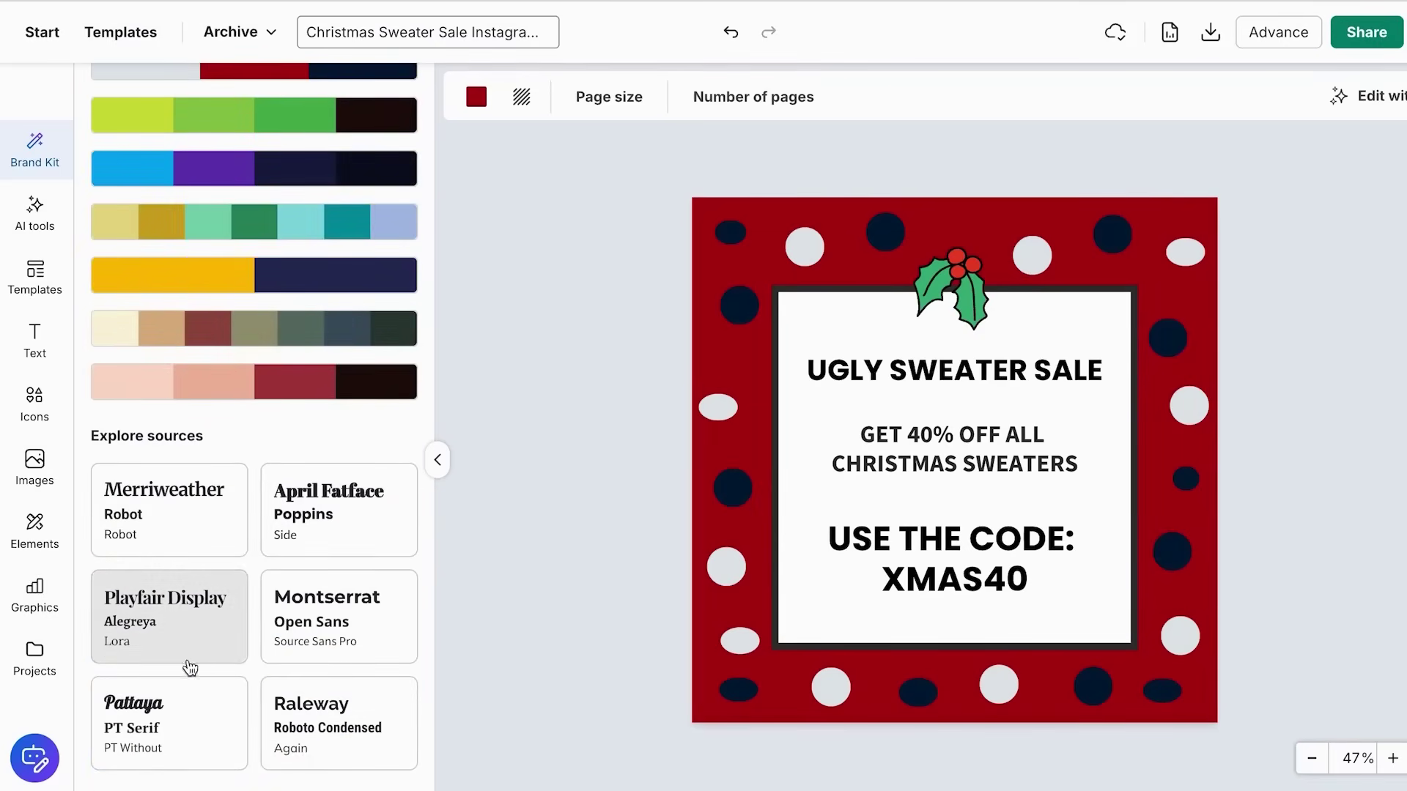
pyautogui.click(182, 727)
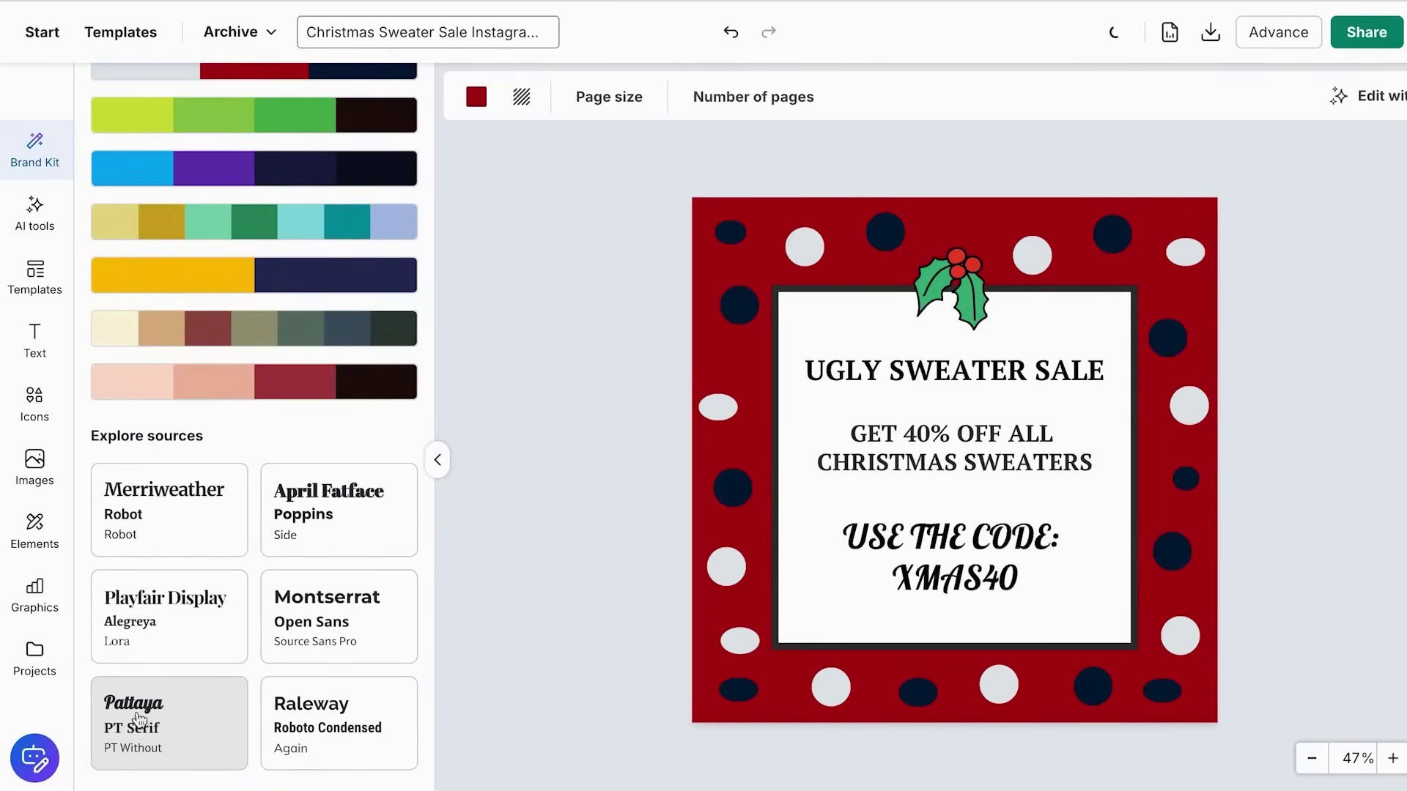
pyautogui.click(331, 513)
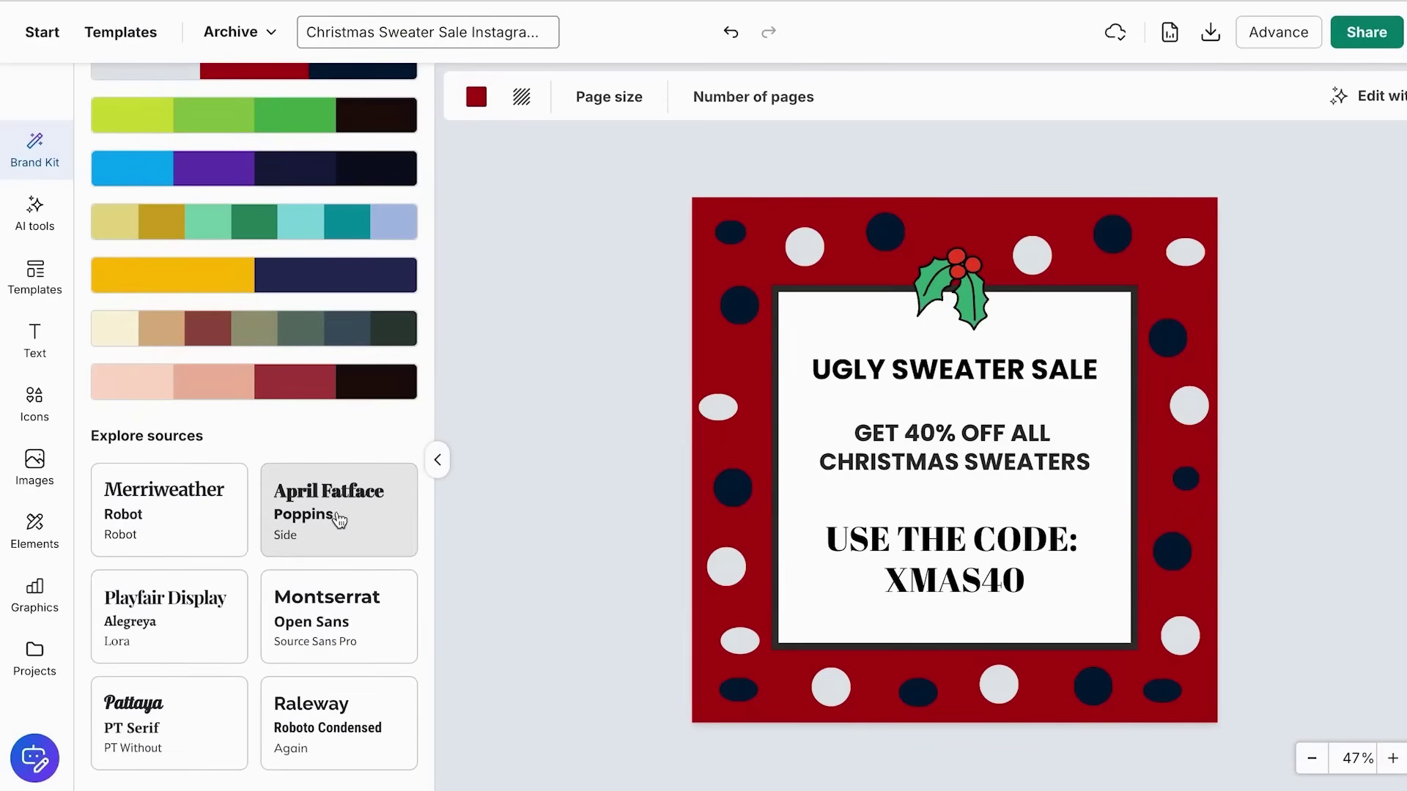
pyautogui.click(202, 623)
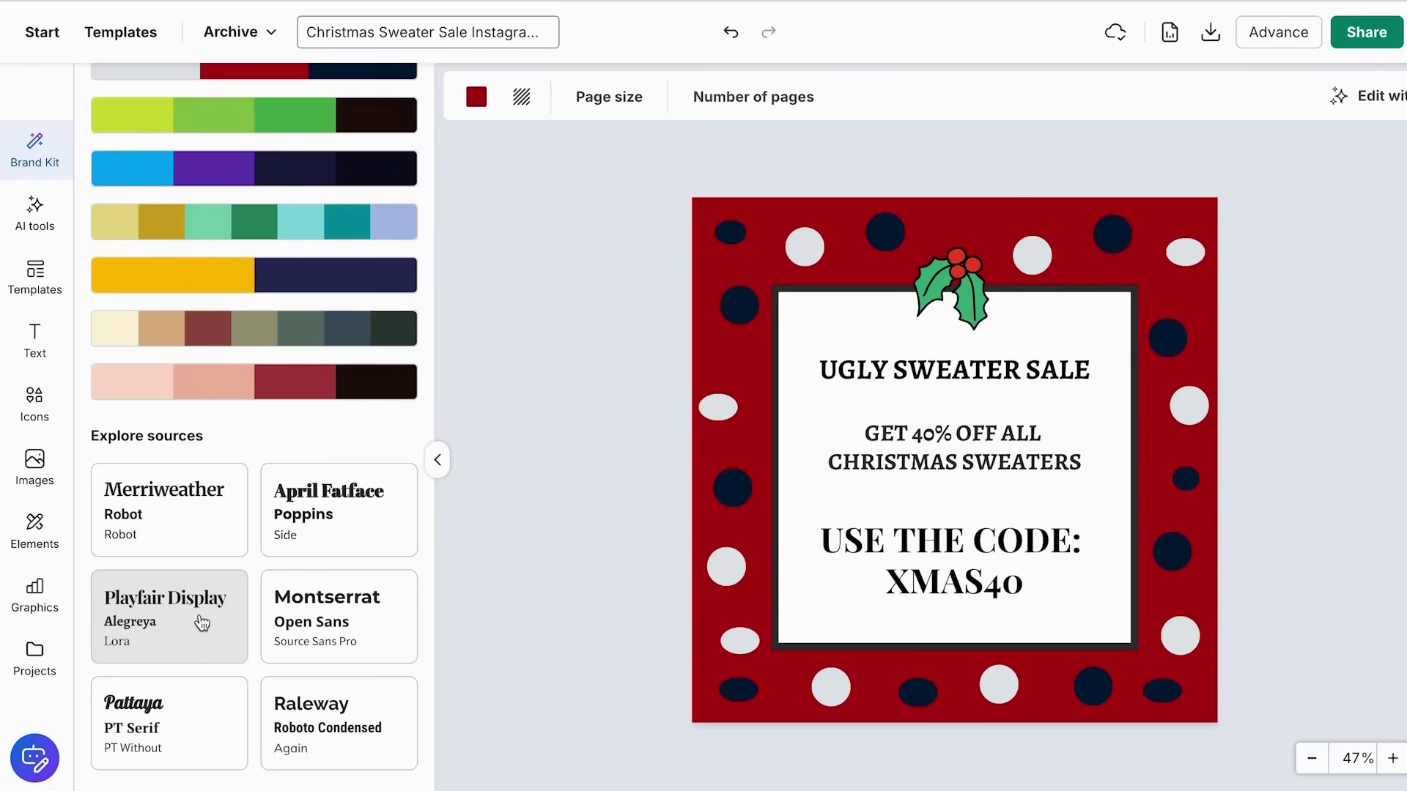
pyautogui.click(179, 739)
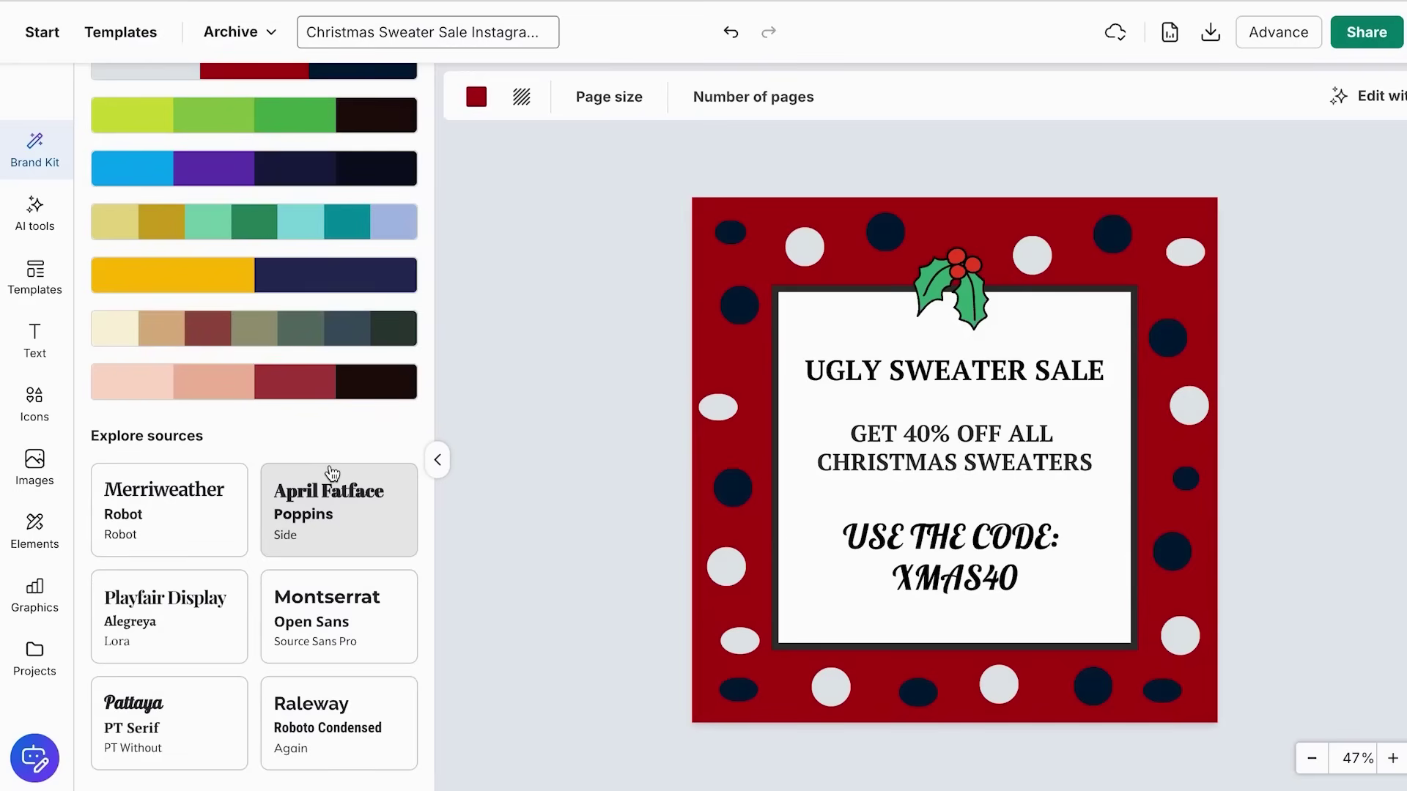
# Step: Replace the headline with AI-improved text from the prompt "Make a call to action for people to buy my sweaters in a funny way"
pyautogui.scroll(10, 270, 271)
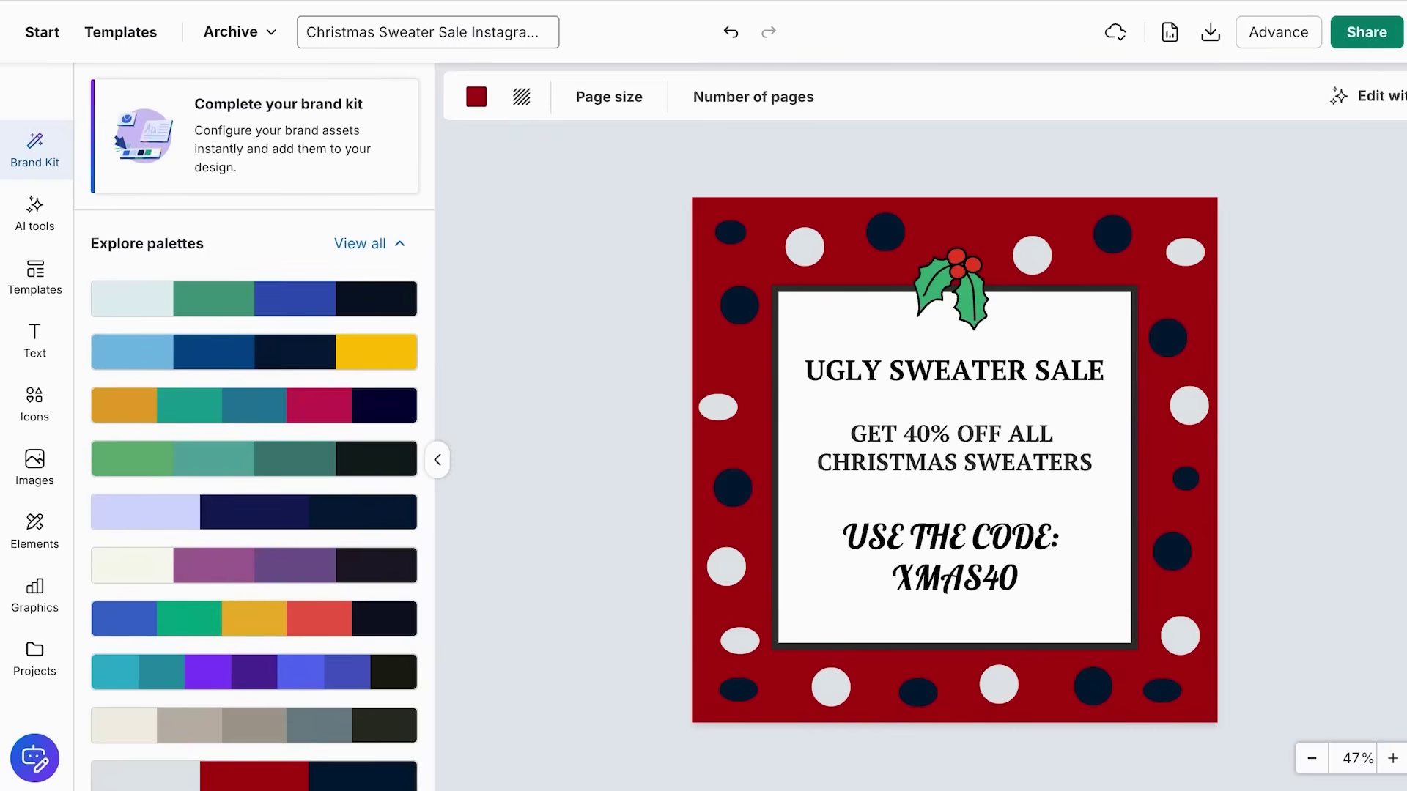
pyautogui.click(69, 220)
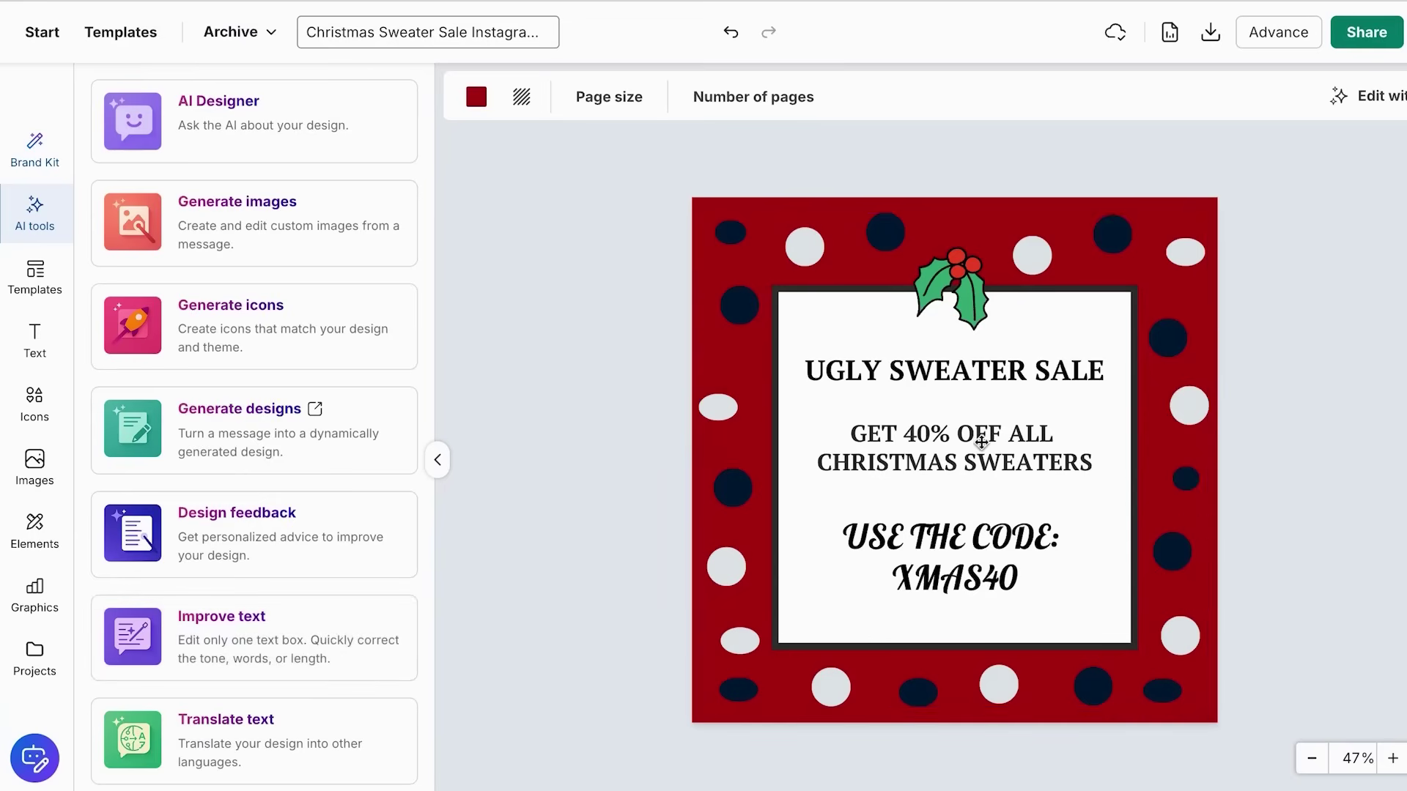
pyautogui.click(966, 371)
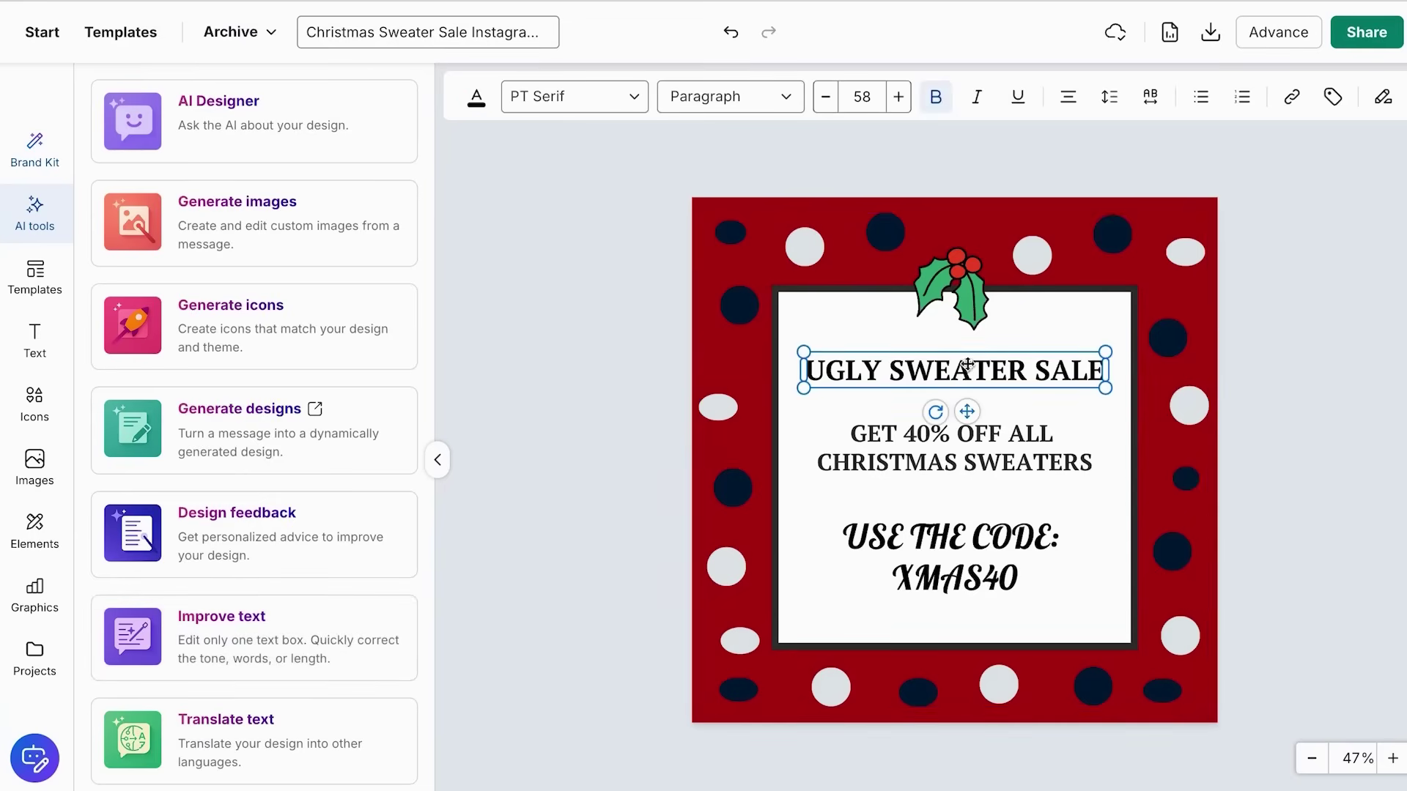
pyautogui.click(257, 622)
pyautogui.write('Make a call to action for people to buy my sweaters in a funny way.')
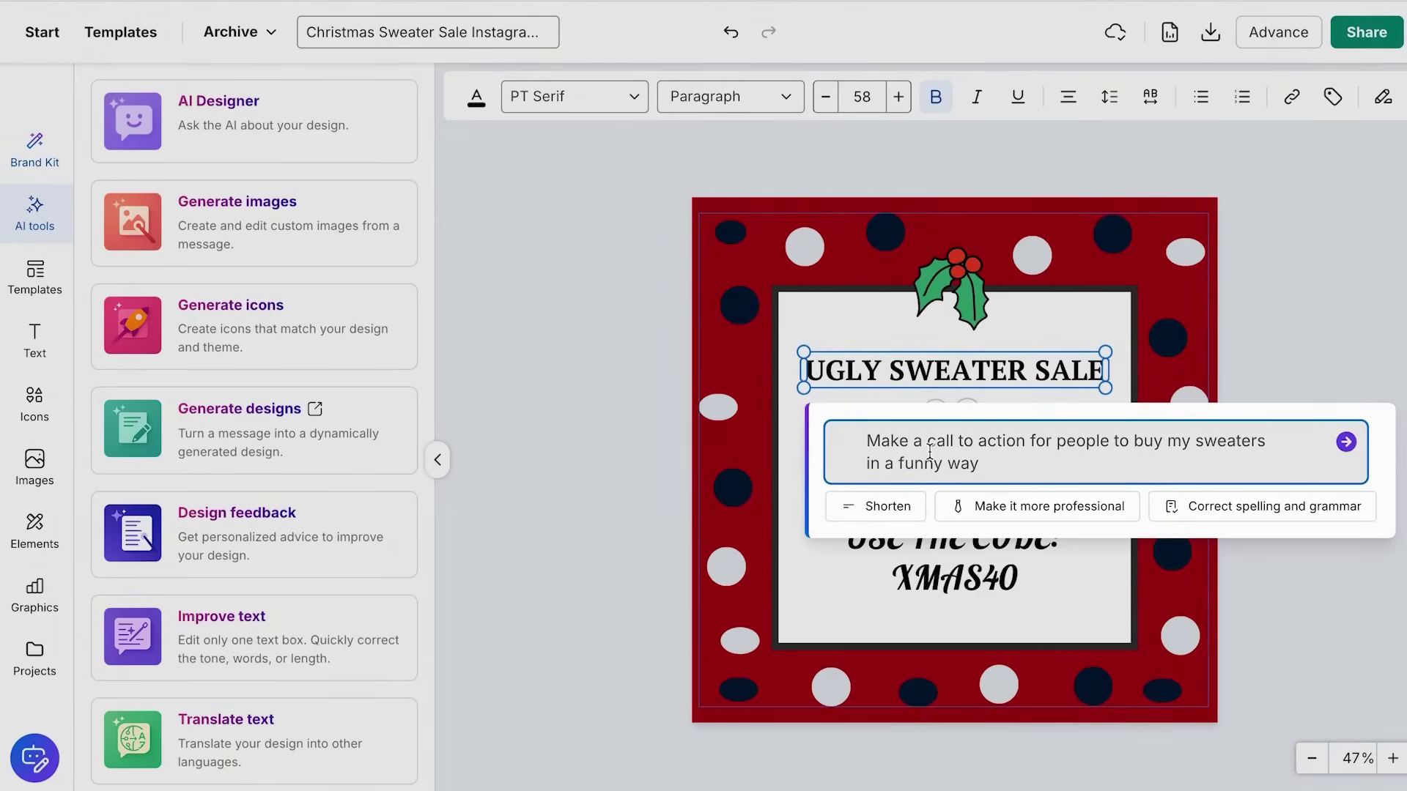
pyautogui.click(1345, 442)
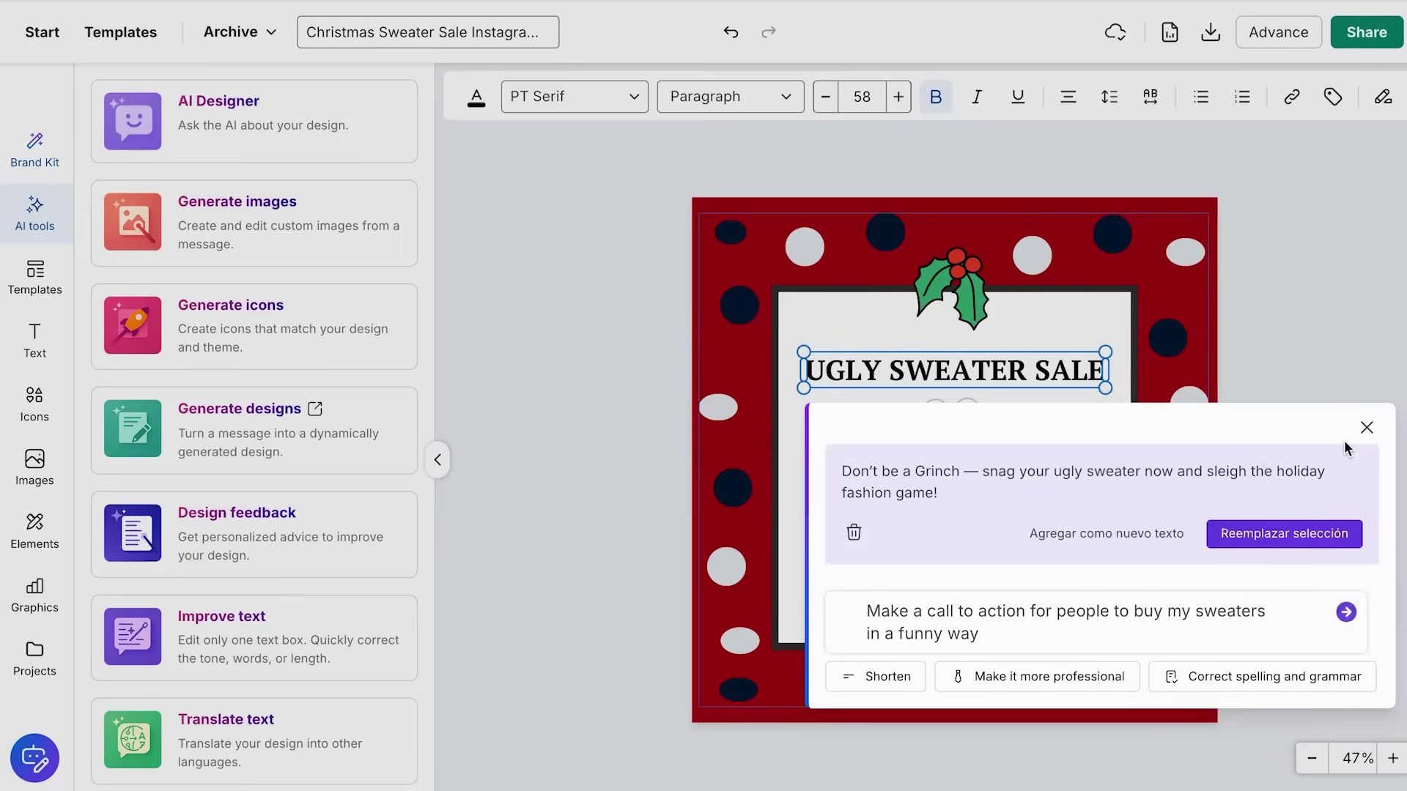
pyautogui.click(1279, 539)
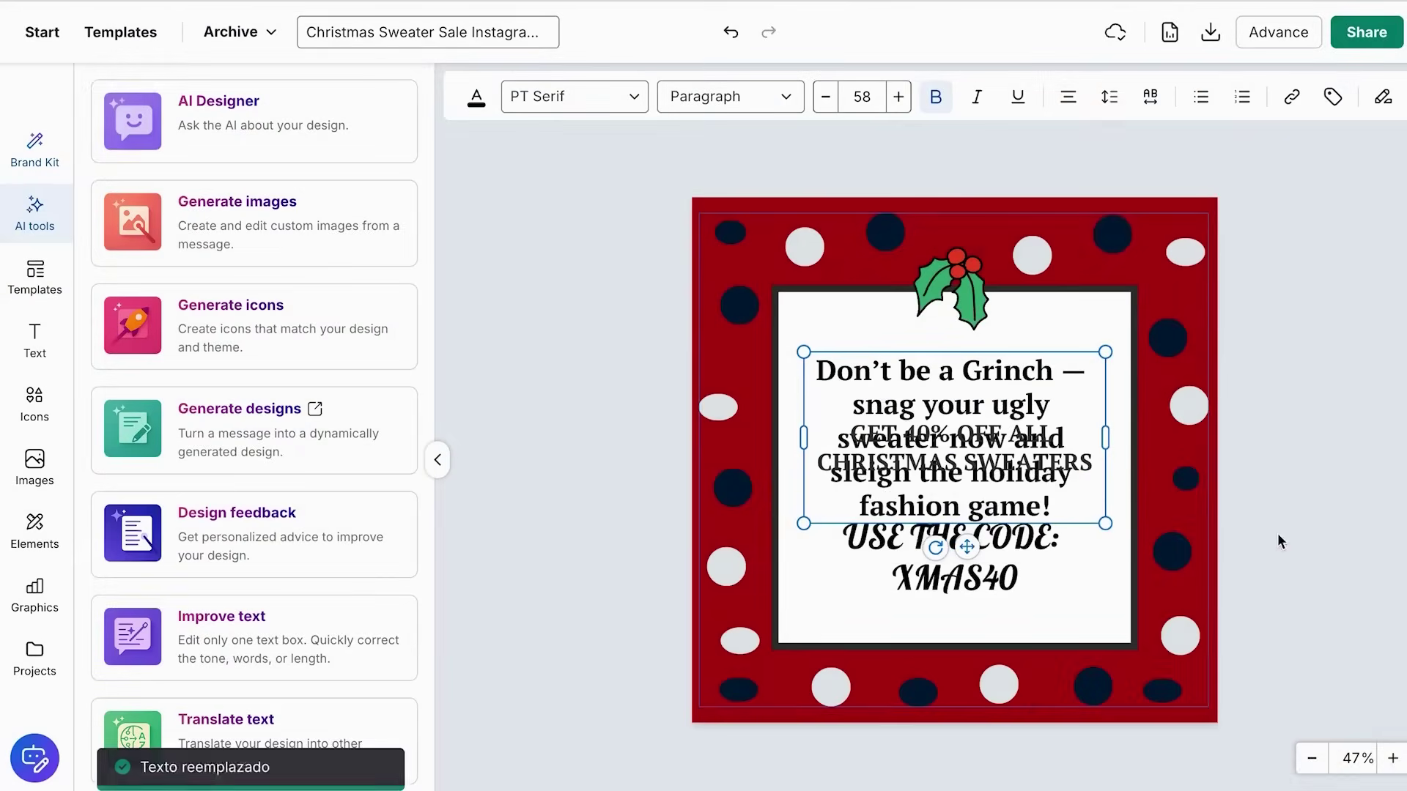
# Step: Shrink the new headline, widen its text box across the white frame, and move the 40% offer text down to clear it
pyautogui.moveTo(1103, 519); pyautogui.dragTo(964, 442)
pyautogui.click(967, 403)
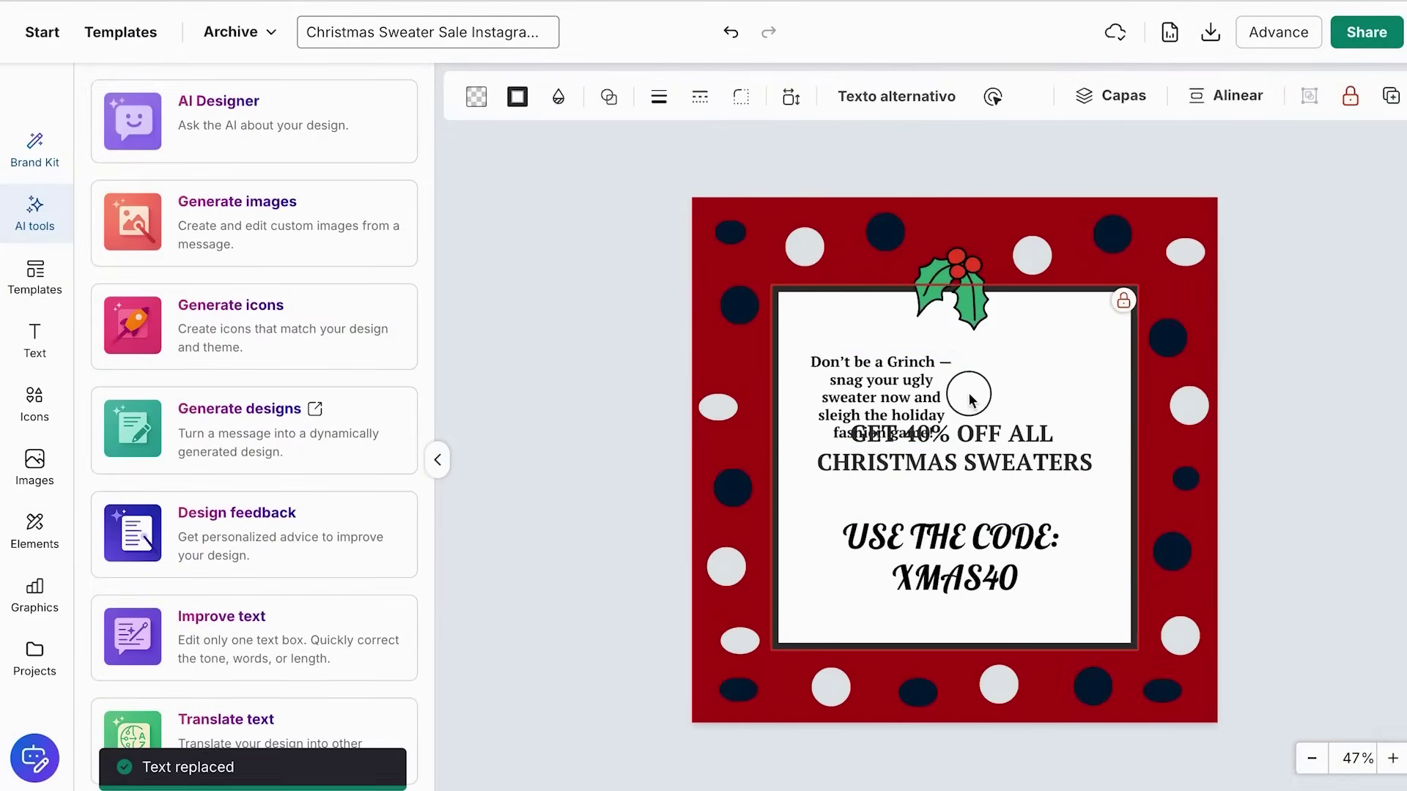
pyautogui.click(1244, 380)
pyautogui.click(901, 444)
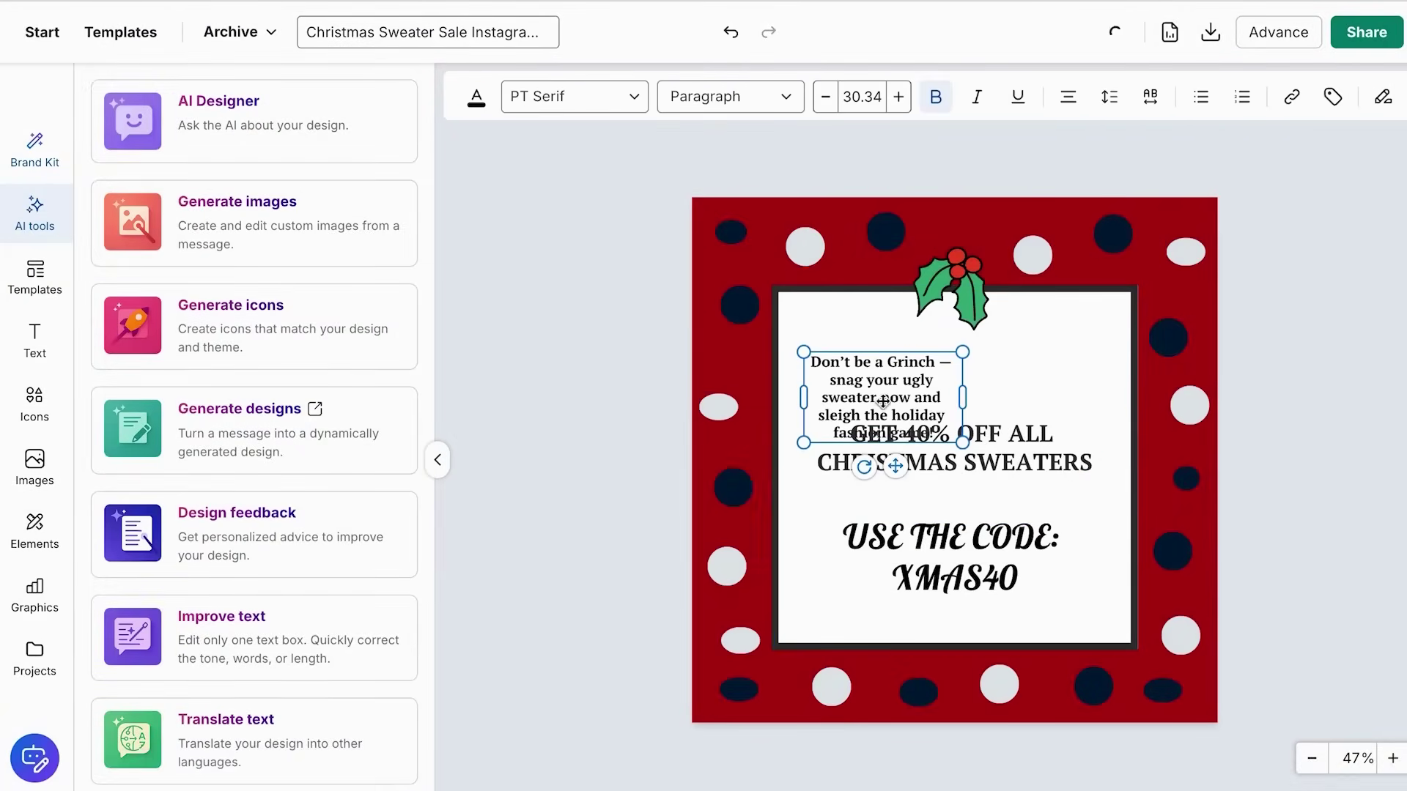
pyautogui.moveTo(961, 395); pyautogui.dragTo(1092, 411)
pyautogui.moveTo(1008, 444); pyautogui.dragTo(1011, 470)
# Step: Remove the dash after "Don't be a Grinch" in the headline and start "snag your ugly sweater now" on a new line
pyautogui.click(945, 392)
pyautogui.click(969, 364)
pyautogui.press('BackSpace')
pyautogui.press('BackSpace')
pyautogui.press('BackSpace')
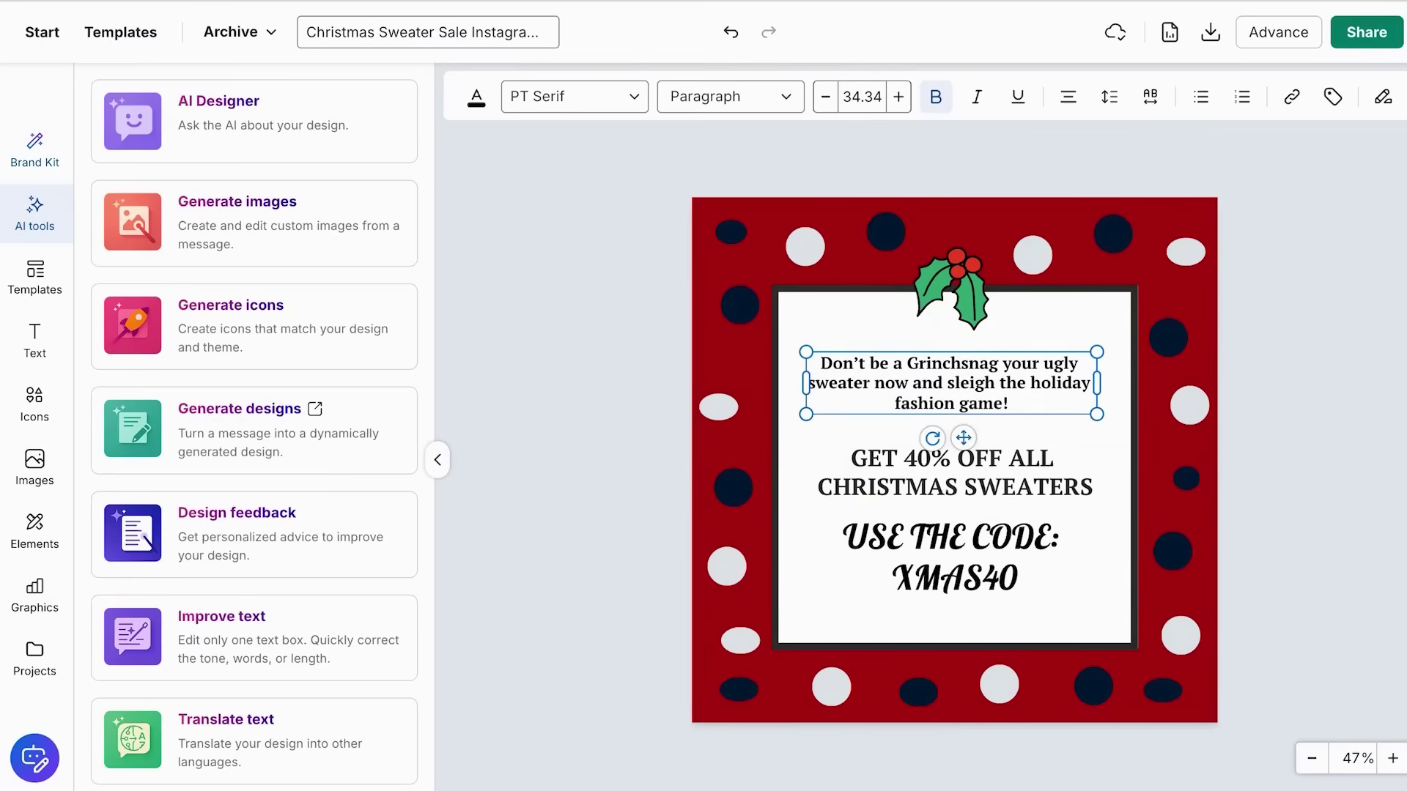
pyautogui.press('Return')
pyautogui.click(1335, 297)
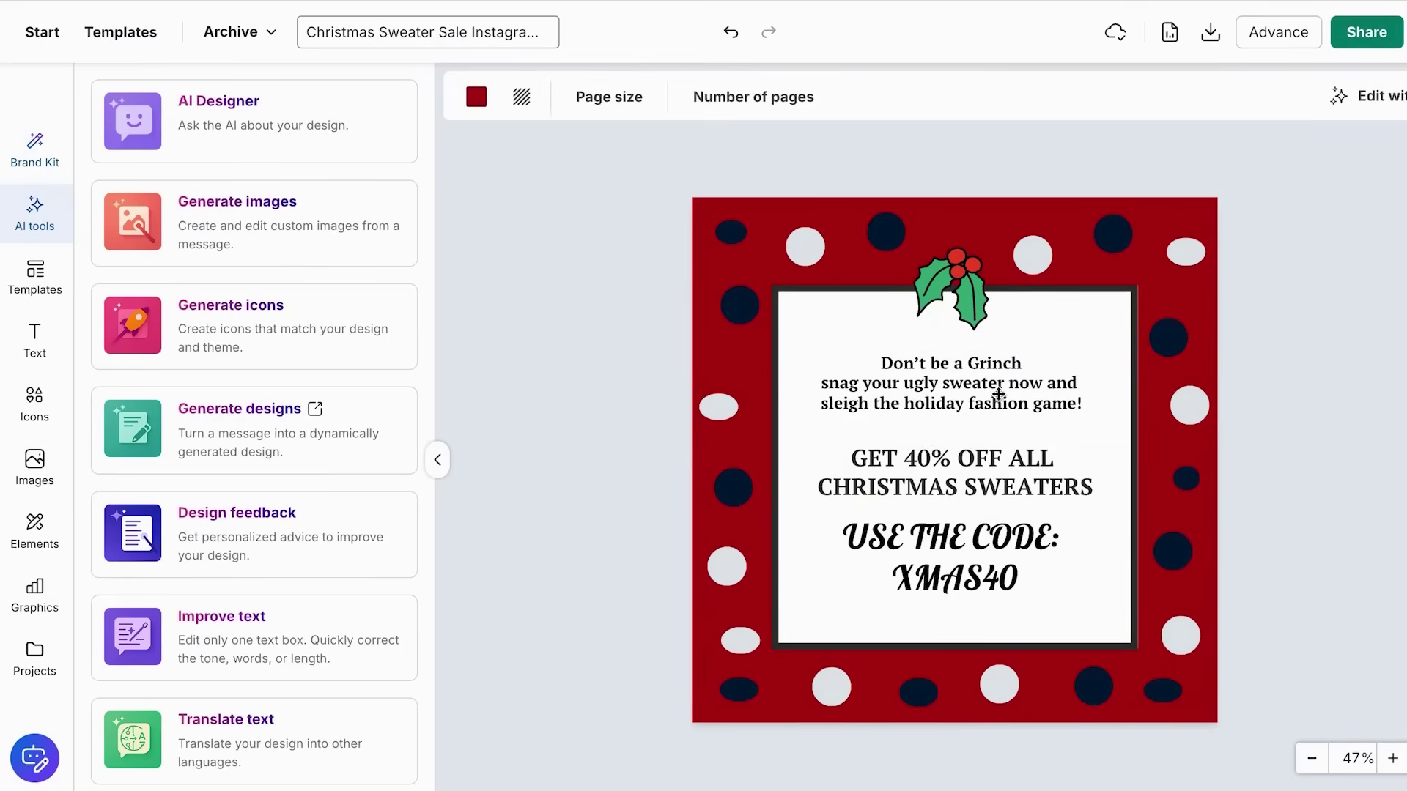
# Step: Nudge the headline and the 40% offer text slightly upward to even out the spacing inside the white frame
pyautogui.click(993, 393)
pyautogui.click(1275, 304)
pyautogui.moveTo(963, 482); pyautogui.dragTo(963, 472)
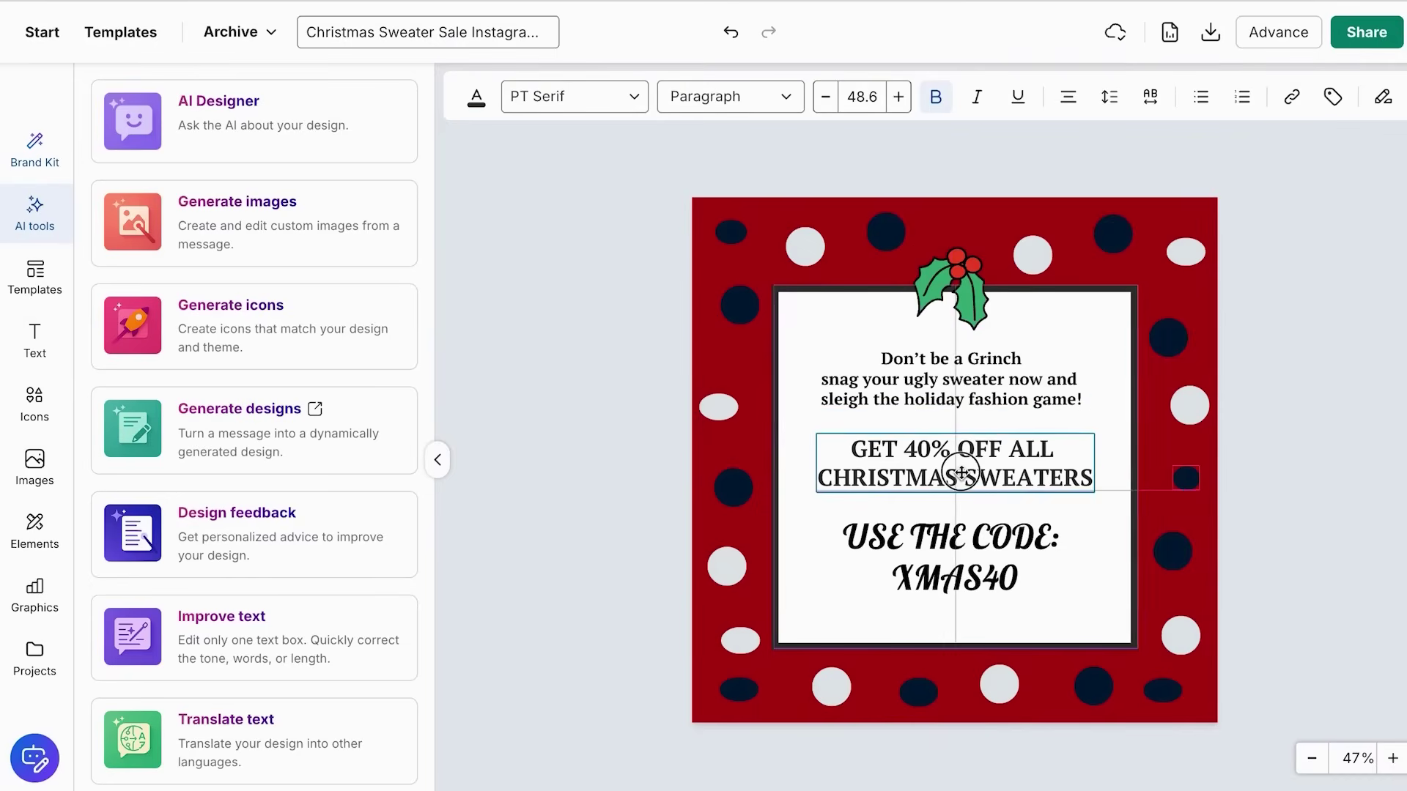
pyautogui.click(1315, 293)
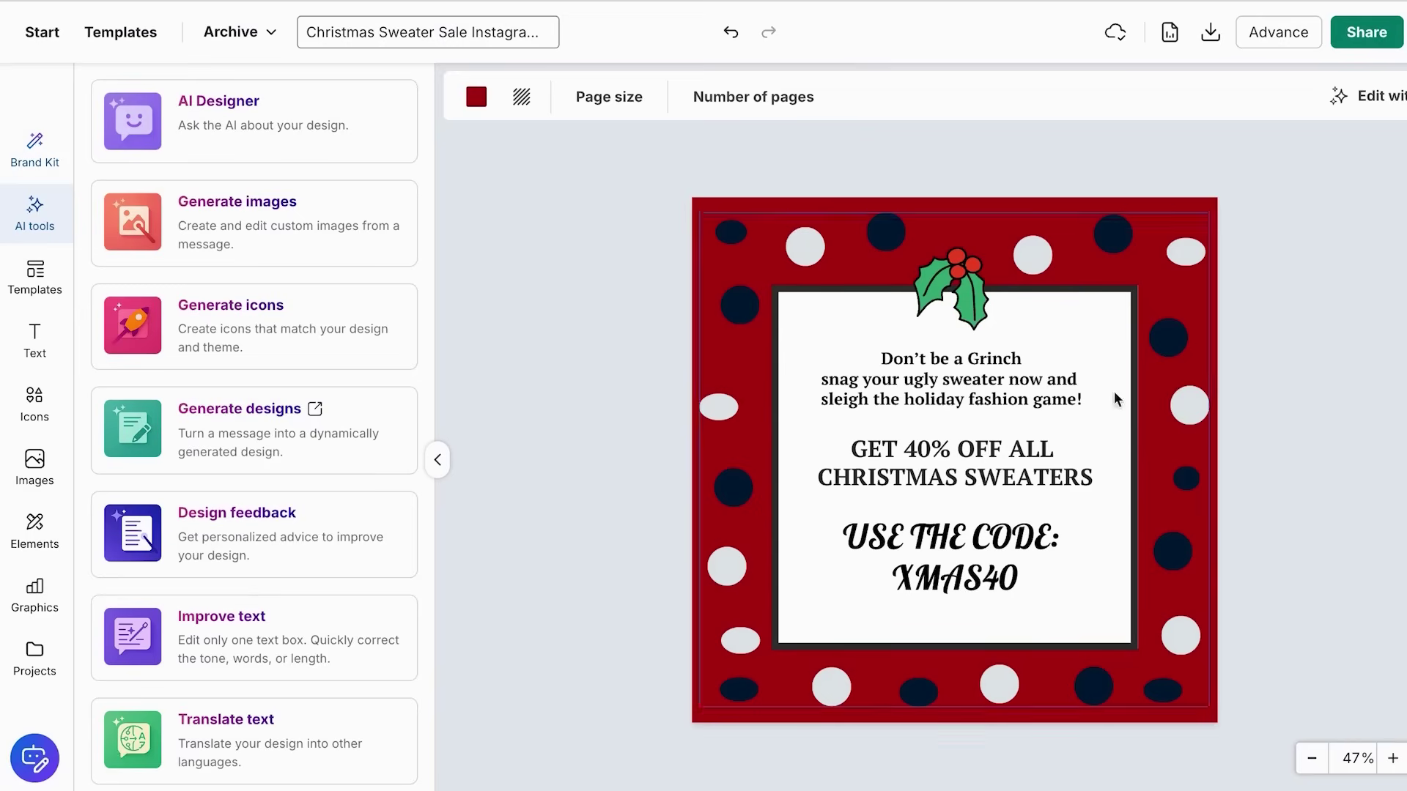
# Step: Recolour the 40% offer text from the project's dark red to a lighter red shade
pyautogui.click(1011, 445)
pyautogui.click(476, 97)
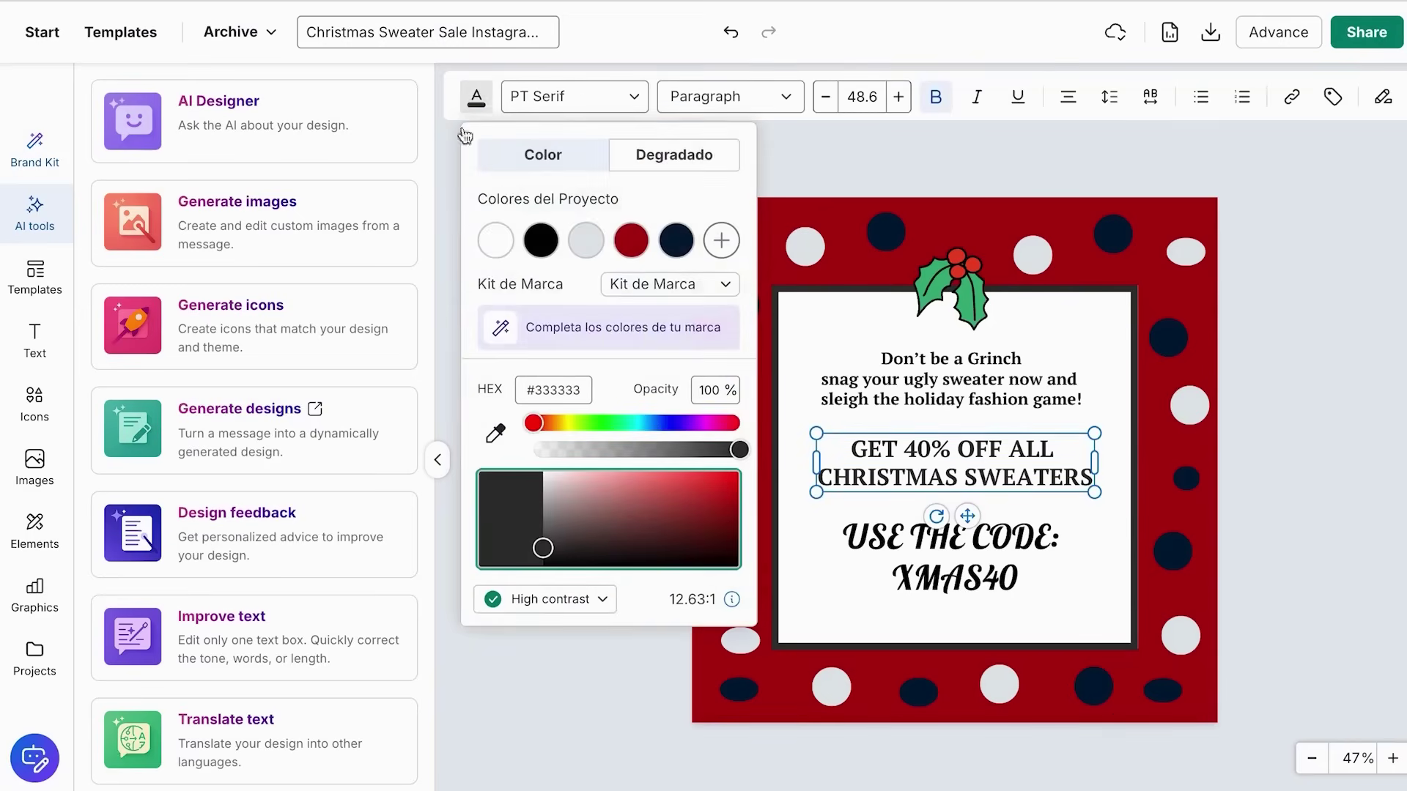
pyautogui.click(631, 240)
pyautogui.moveTo(729, 500); pyautogui.dragTo(682, 473)
pyautogui.click(1293, 297)
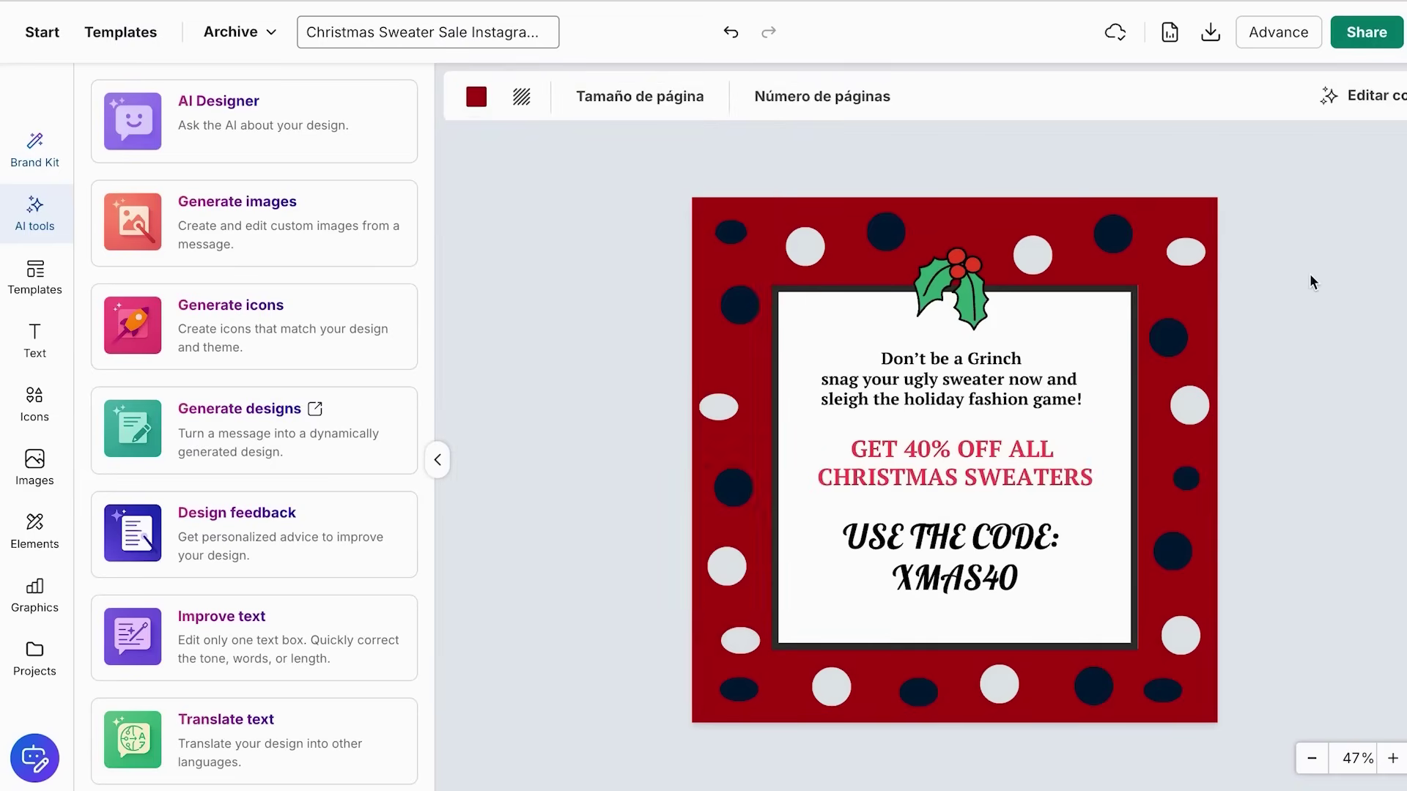
# Step: Shorten the offer text with the AI text improver and replace it with "40% OFF ALL CHRISTMAS SWEATERS"
pyautogui.click(1041, 458)
pyautogui.doubleClick(1041, 458)
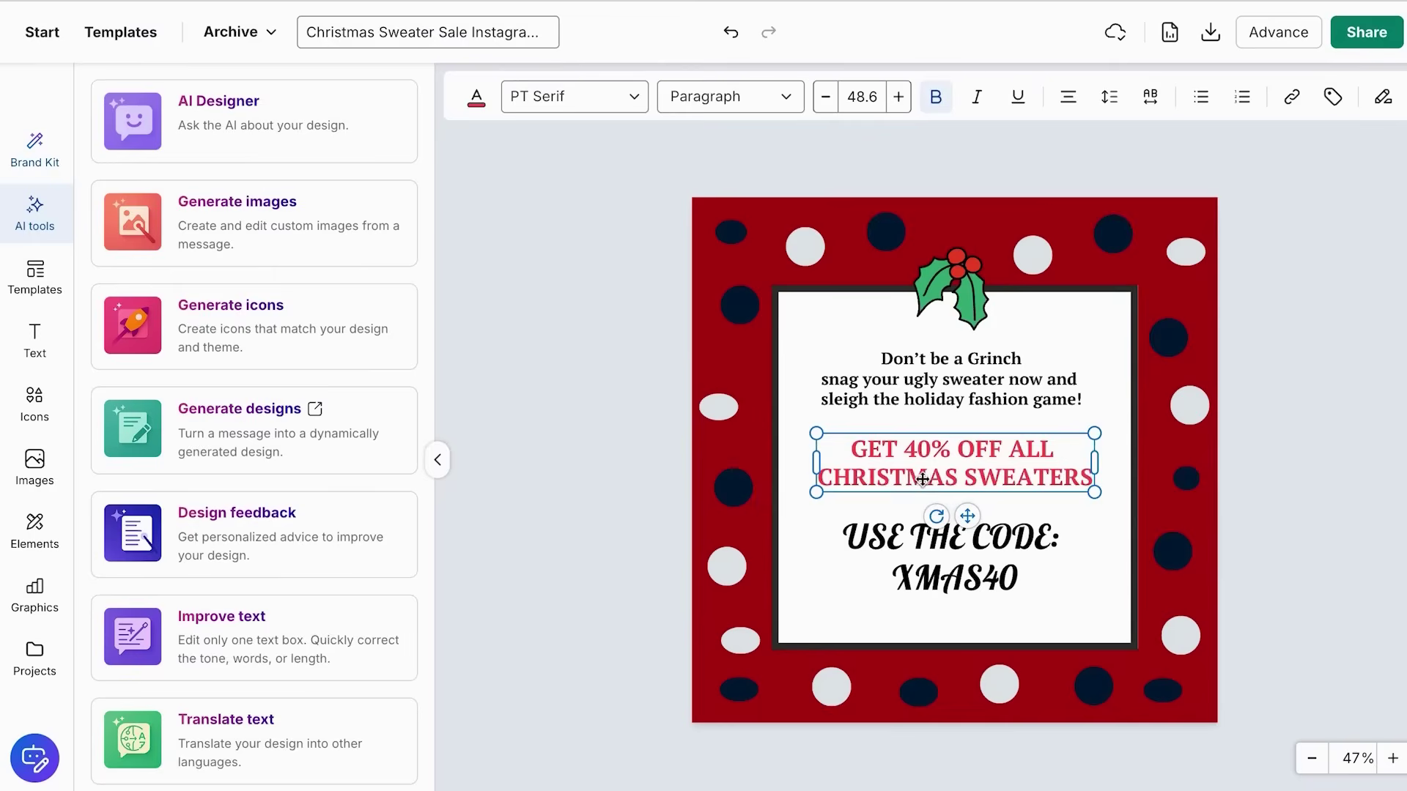
pyautogui.click(253, 637)
pyautogui.click(901, 594)
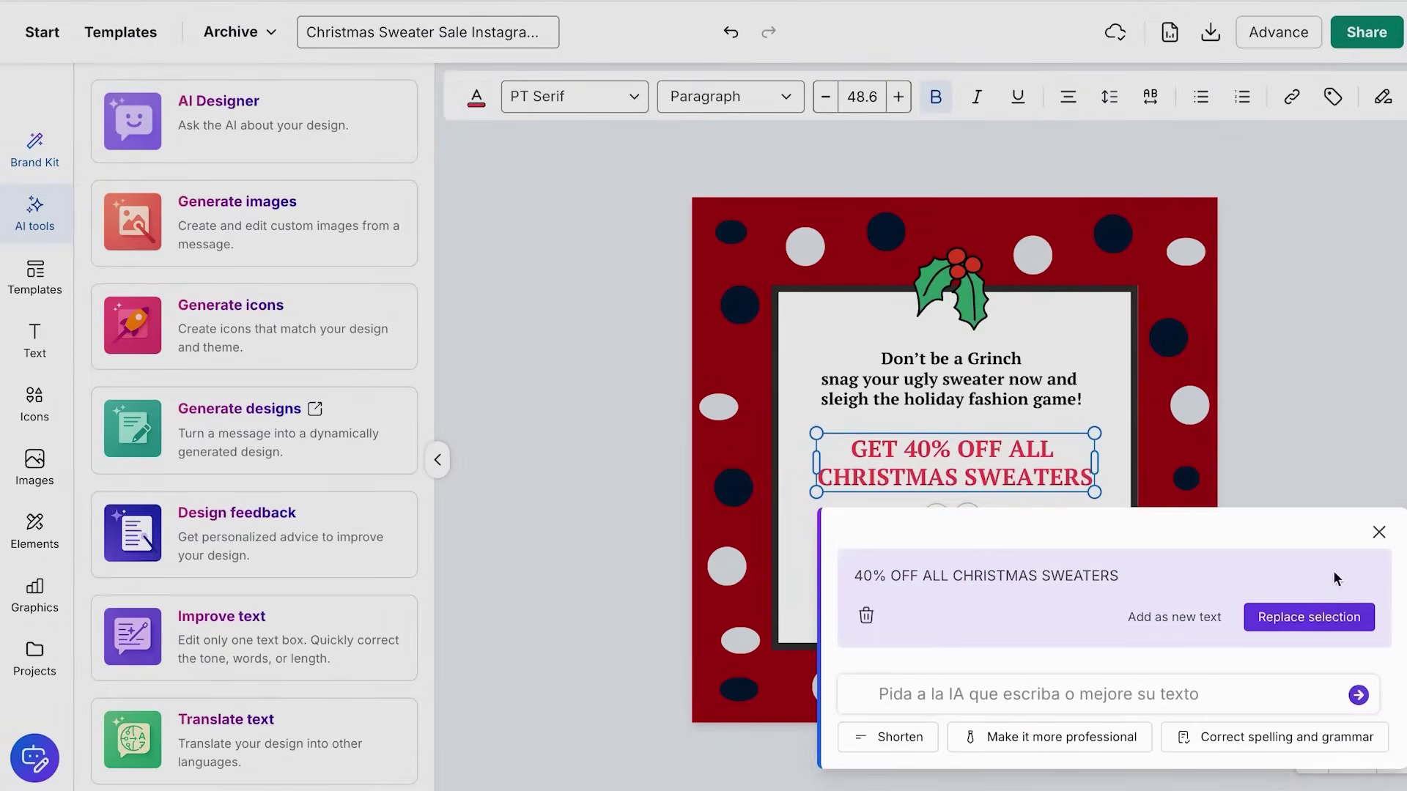
pyautogui.click(1319, 617)
pyautogui.click(1292, 381)
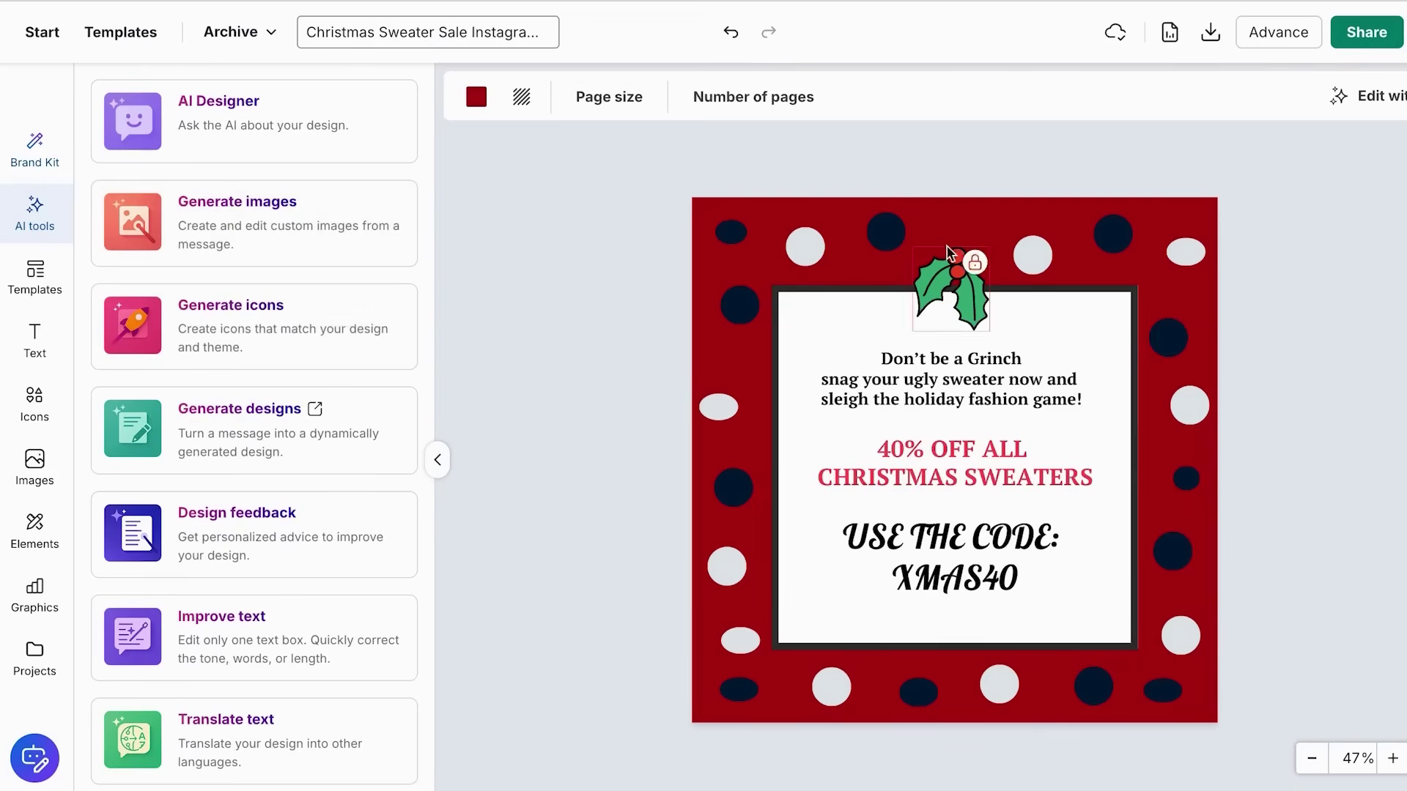
# Step: Duplicate the page and generate AI images from the prompt "Make a picture of the Grinch."
pyautogui.click(1020, 233)
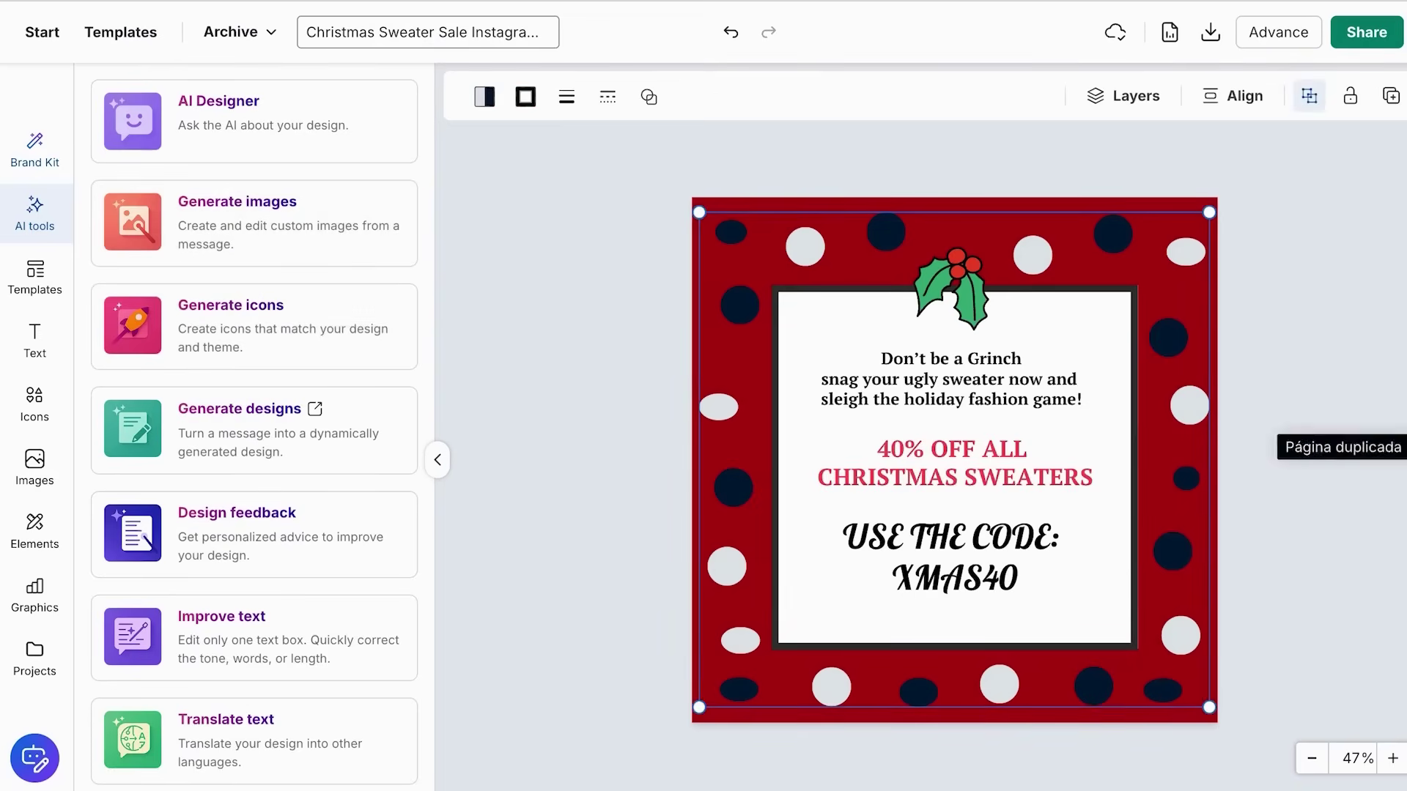
pyautogui.click(1400, 447)
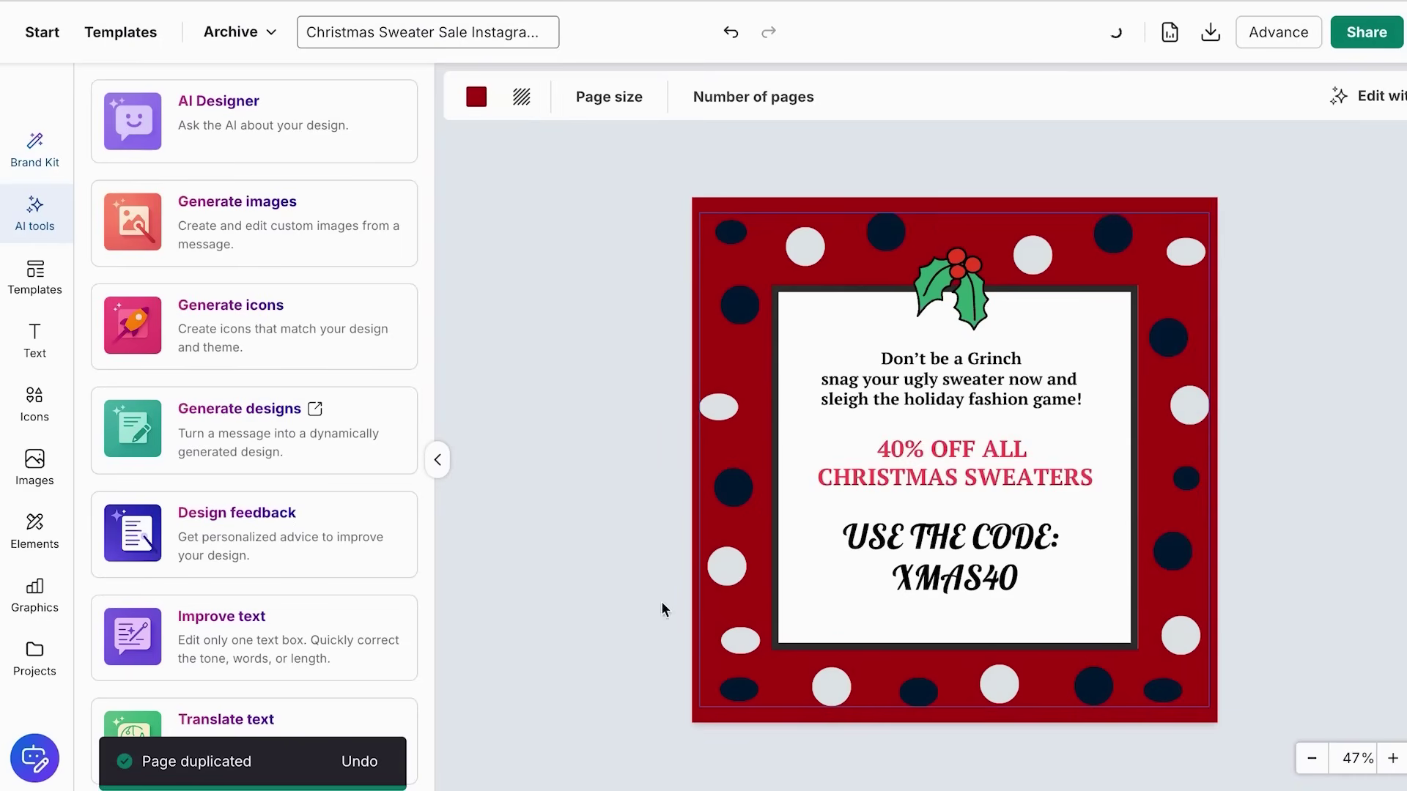
pyautogui.click(327, 256)
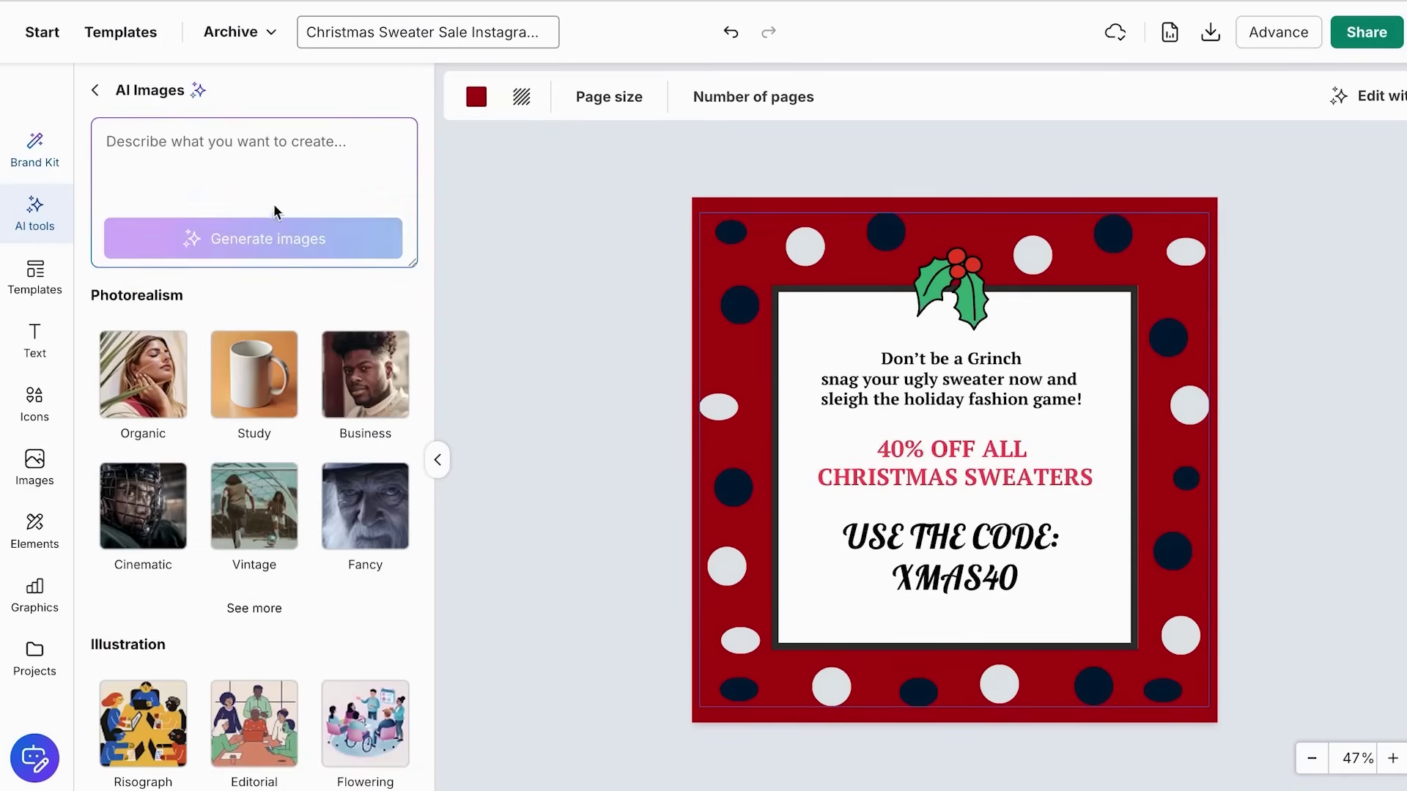
pyautogui.write('Make a picture of the Grinch.')
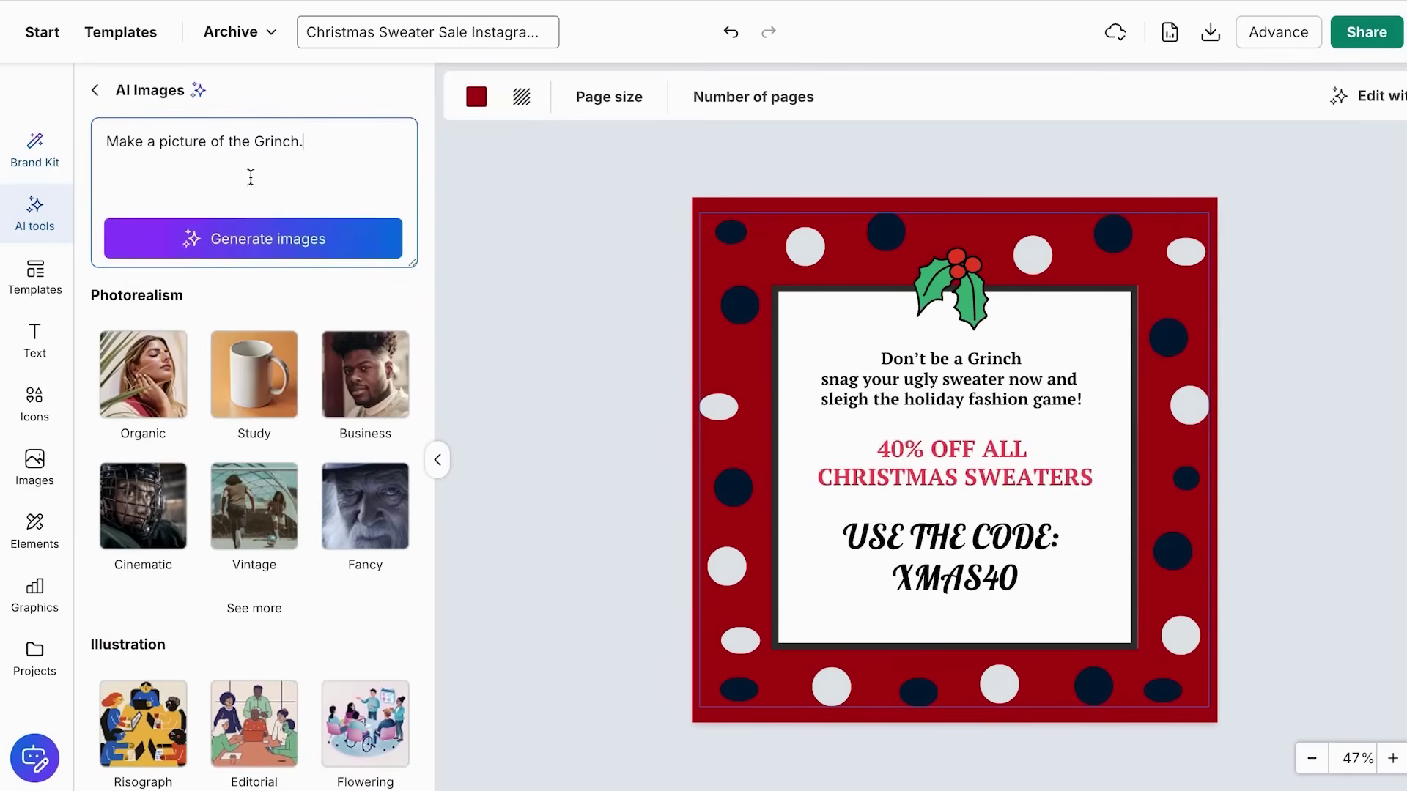
pyautogui.click(297, 238)
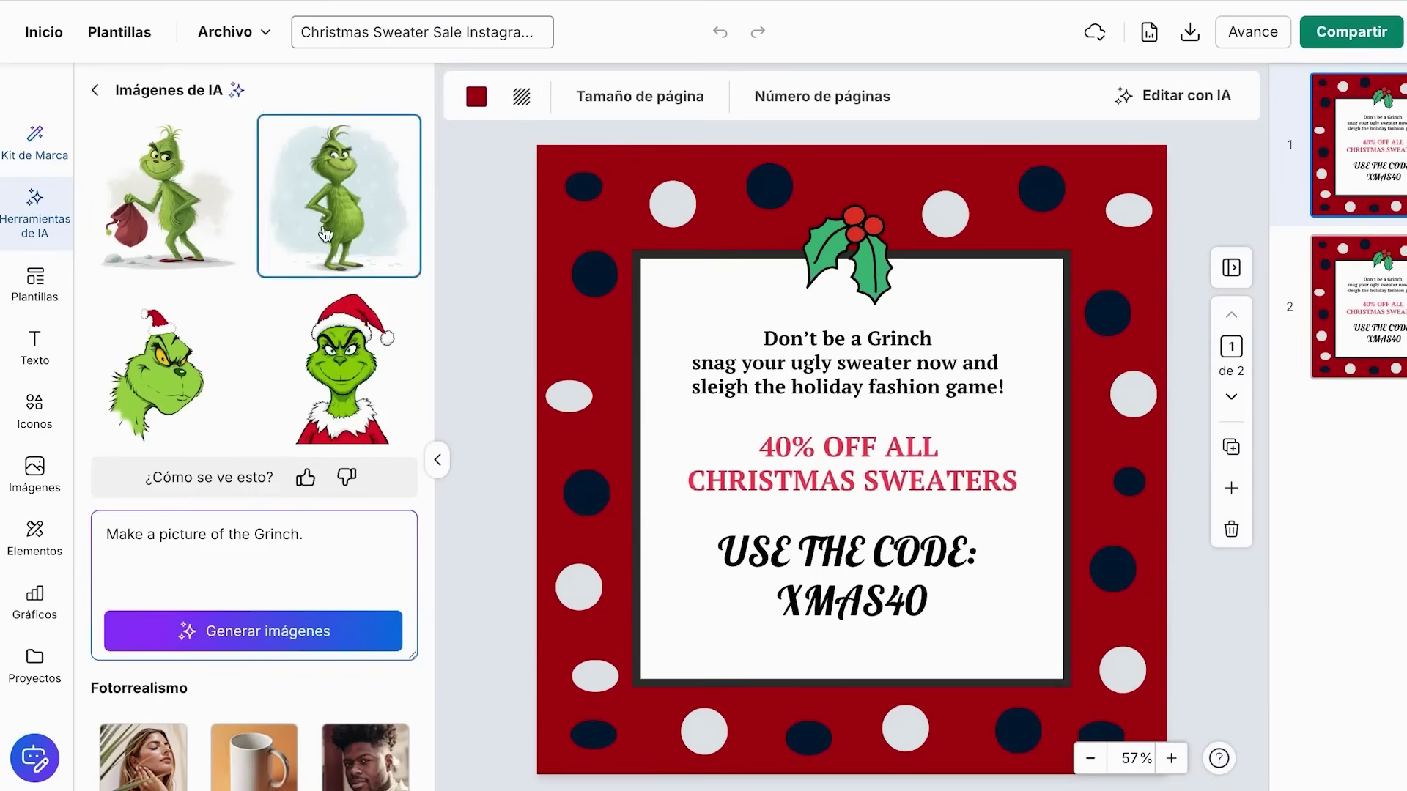
# Step: Replace the holly on page 1 with the generated full-body Grinch on pale blue, scaled down and centred on the frame's upper edge
pyautogui.moveTo(325, 235); pyautogui.dragTo(831, 276)
pyautogui.moveTo(345, 234); pyautogui.dragTo(784, 342)
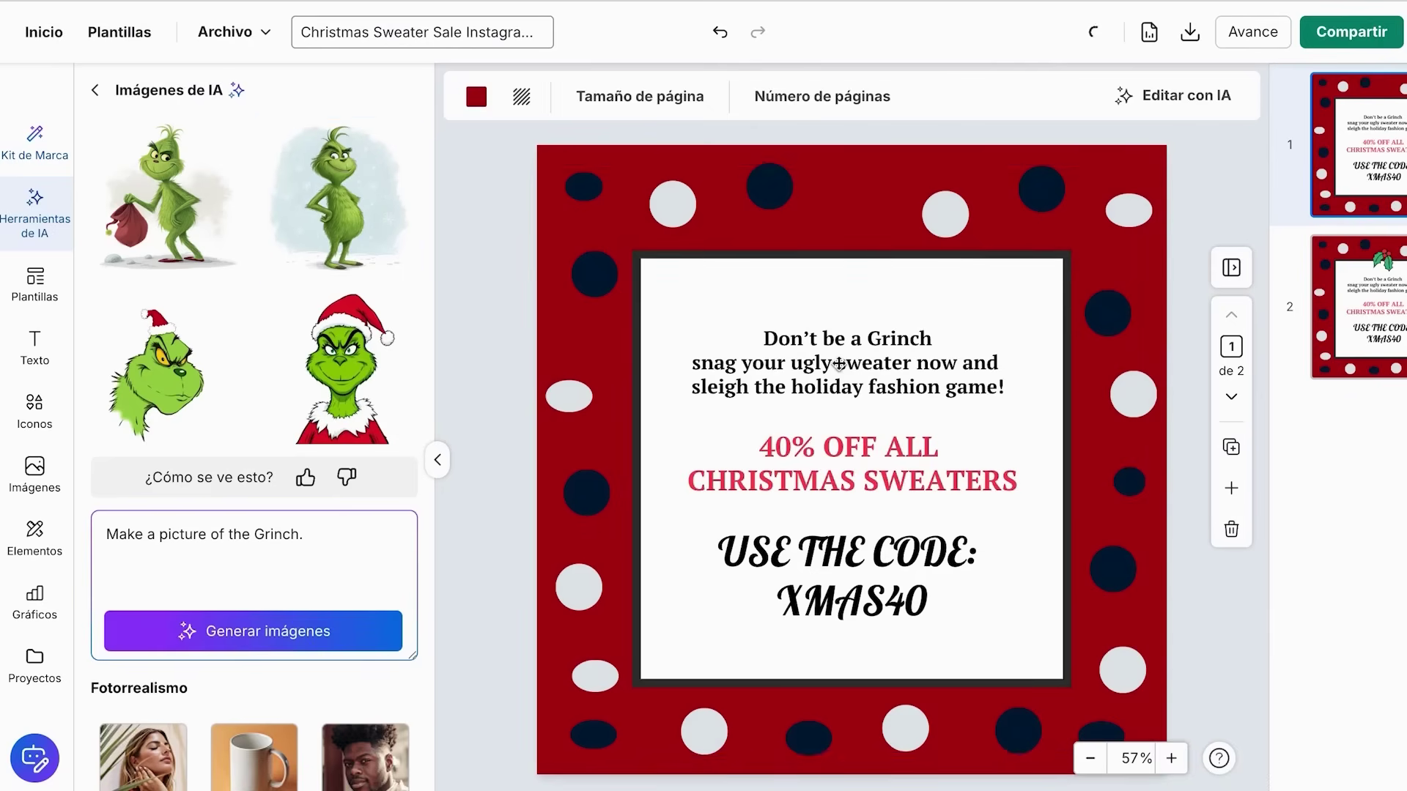
pyautogui.click(355, 246)
pyautogui.moveTo(817, 517); pyautogui.dragTo(801, 390)
pyautogui.moveTo(644, 237); pyautogui.dragTo(803, 409)
pyautogui.moveTo(901, 503); pyautogui.dragTo(872, 253)
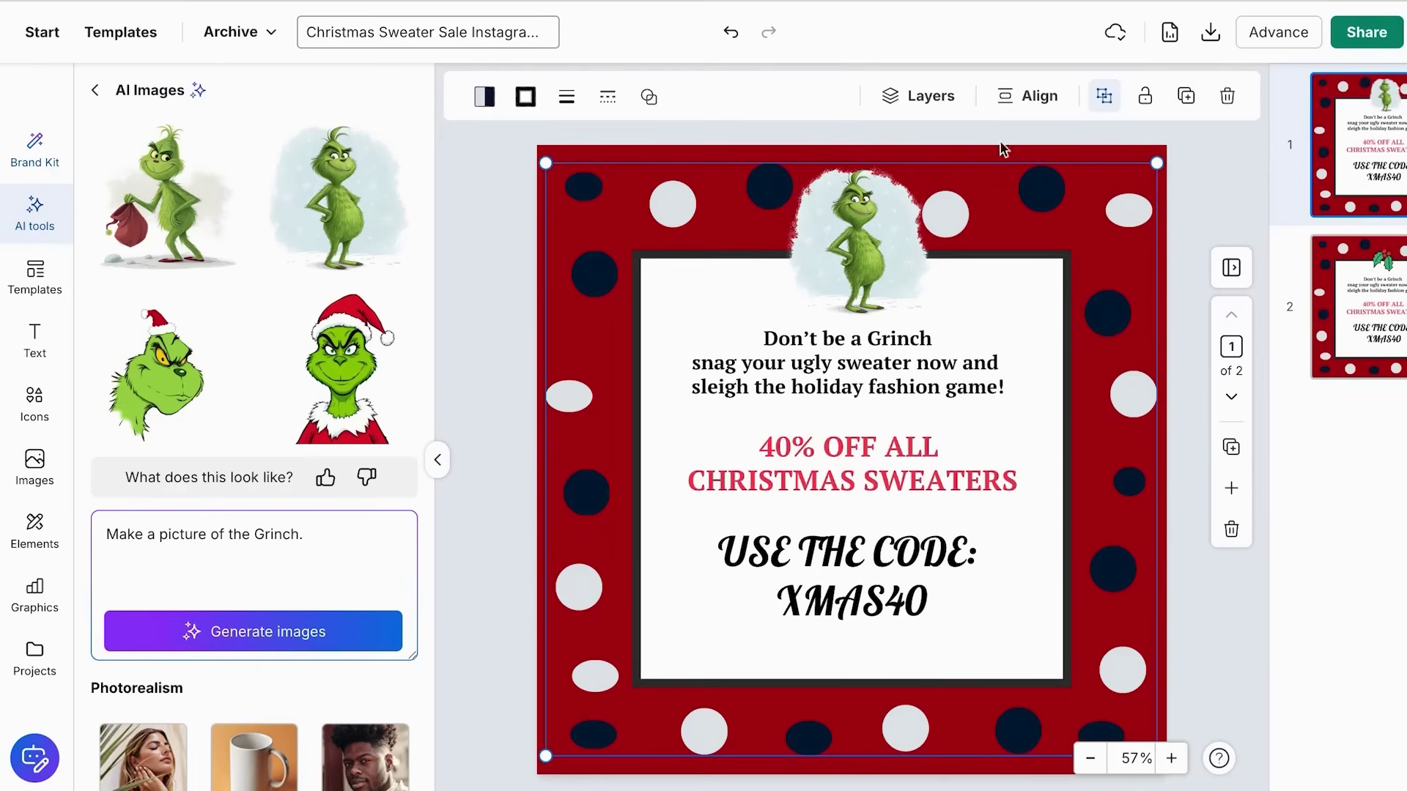
# Step: Open the download options for the design
pyautogui.click(1210, 44)
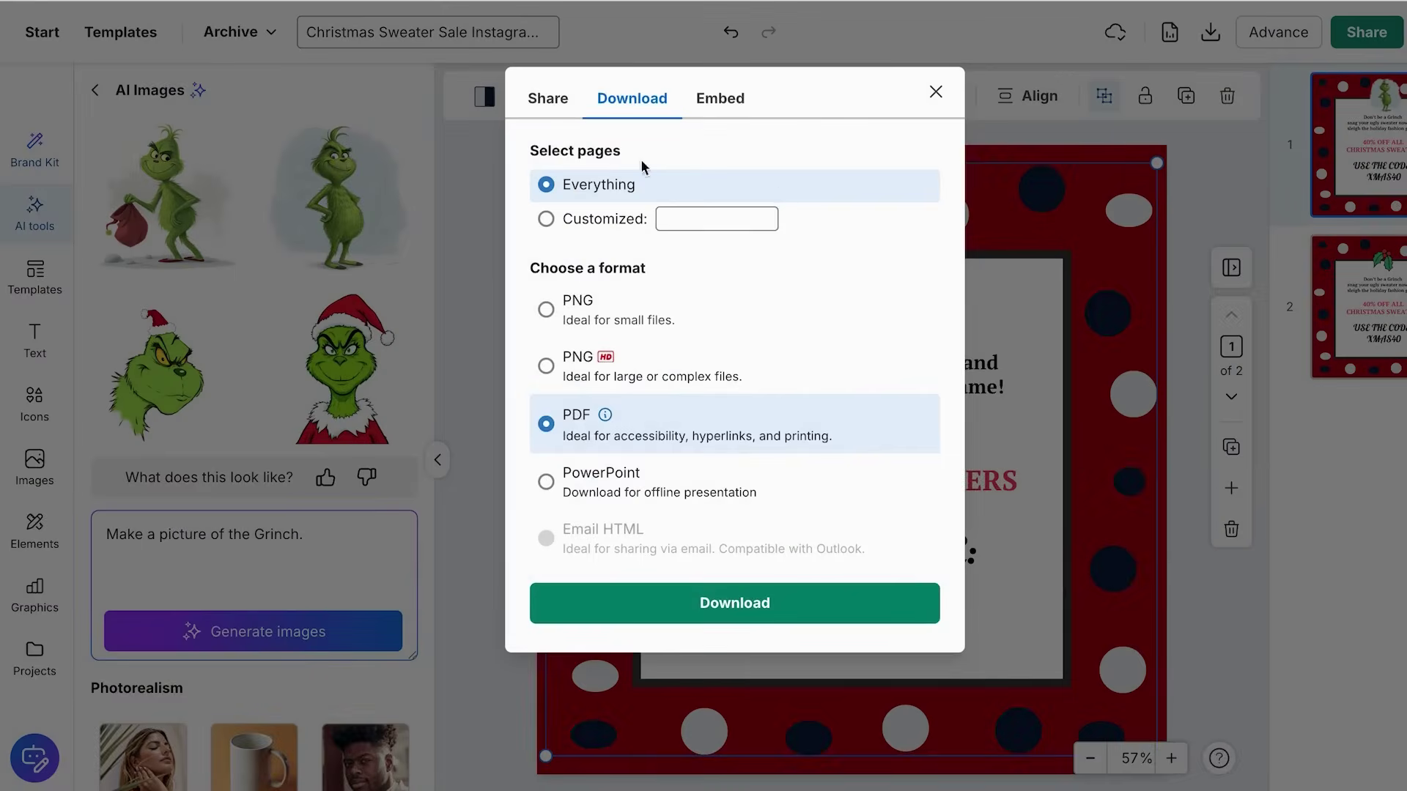